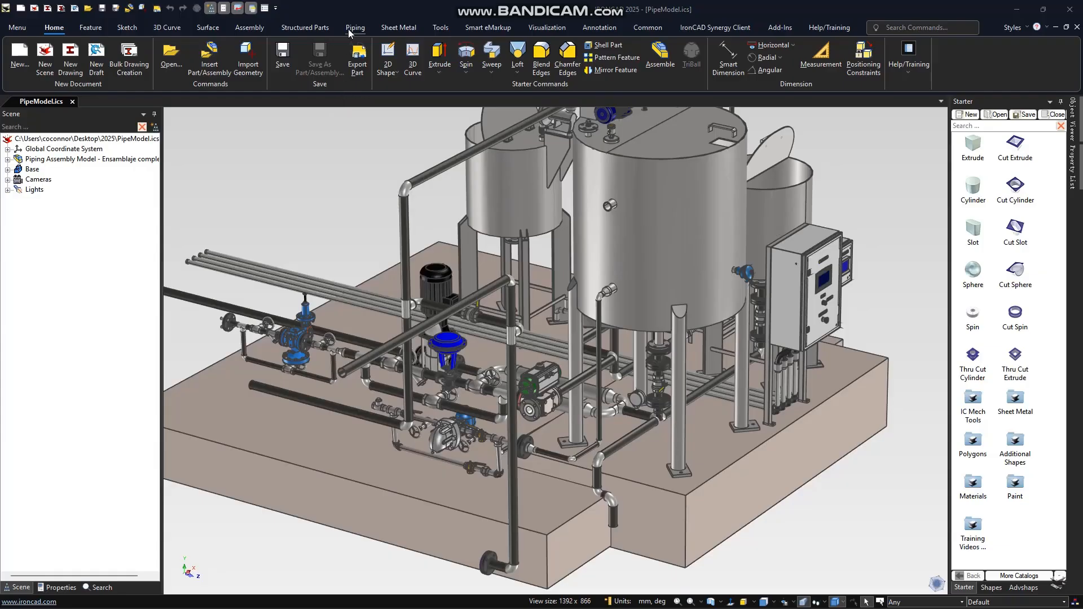
- Start the Create Pipe command and view the toolbox's display name and file path settings
click(350, 29)
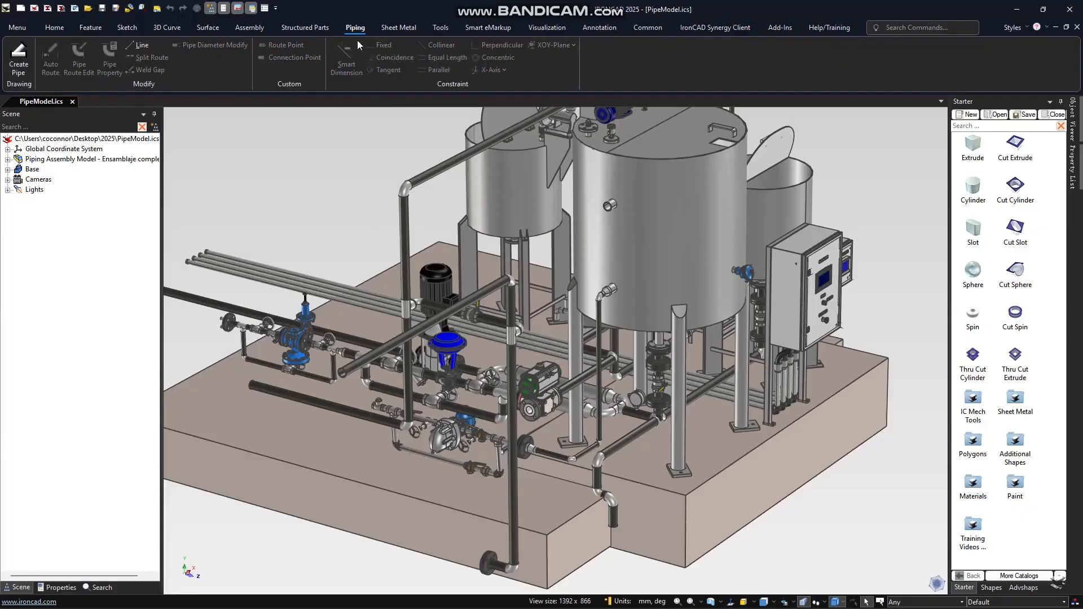
click(19, 58)
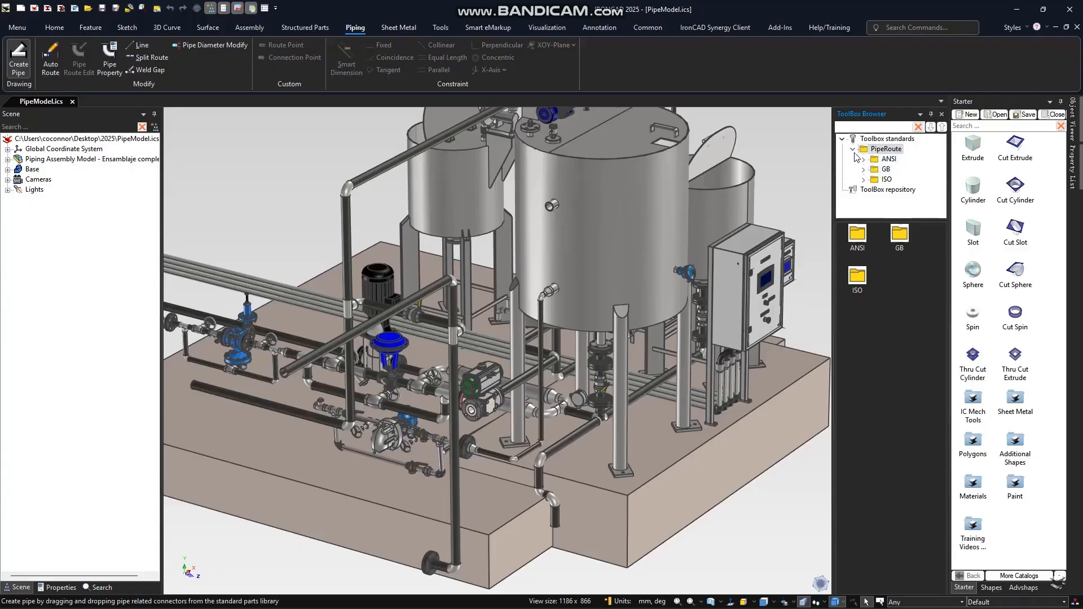
right_click(862, 247)
click(893, 261)
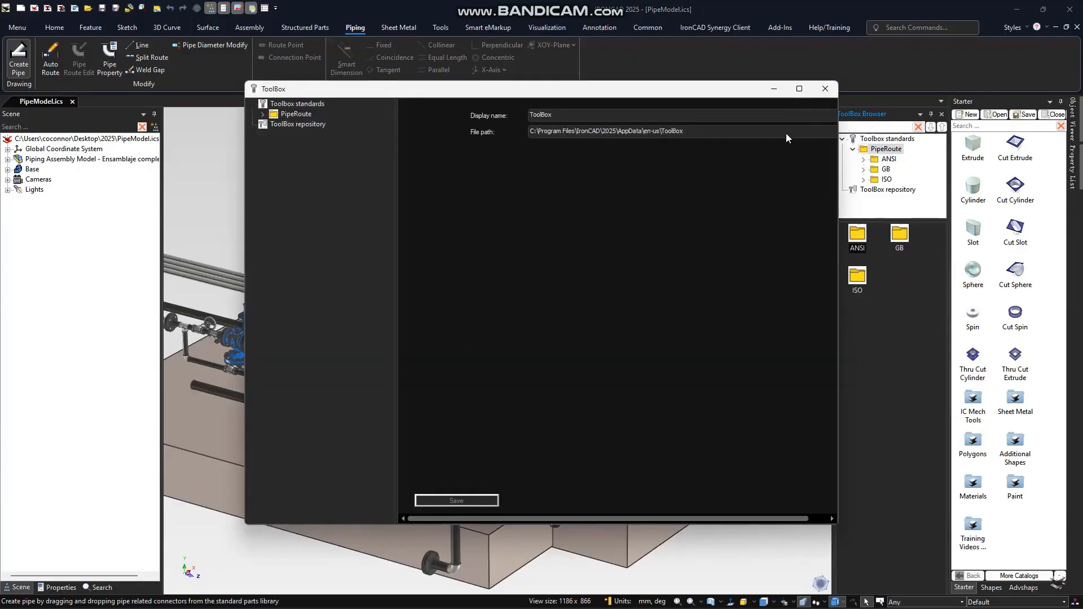
click(817, 93)
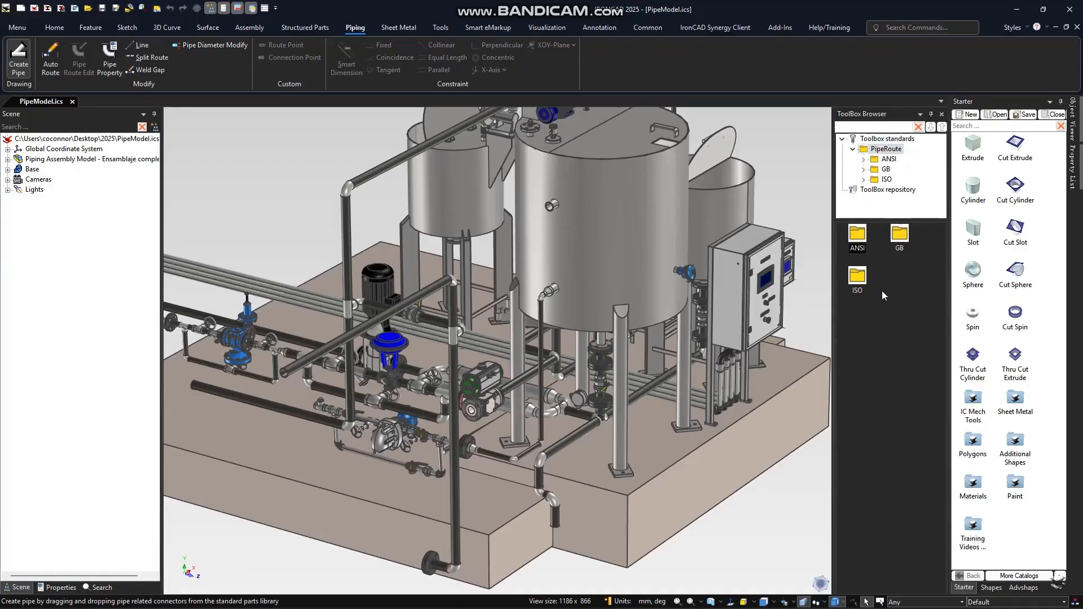
- Expand the ANSI and ISO pipe standards in an enlarged toolbox tree and open the ISO PipeFlanges folder
click(863, 161)
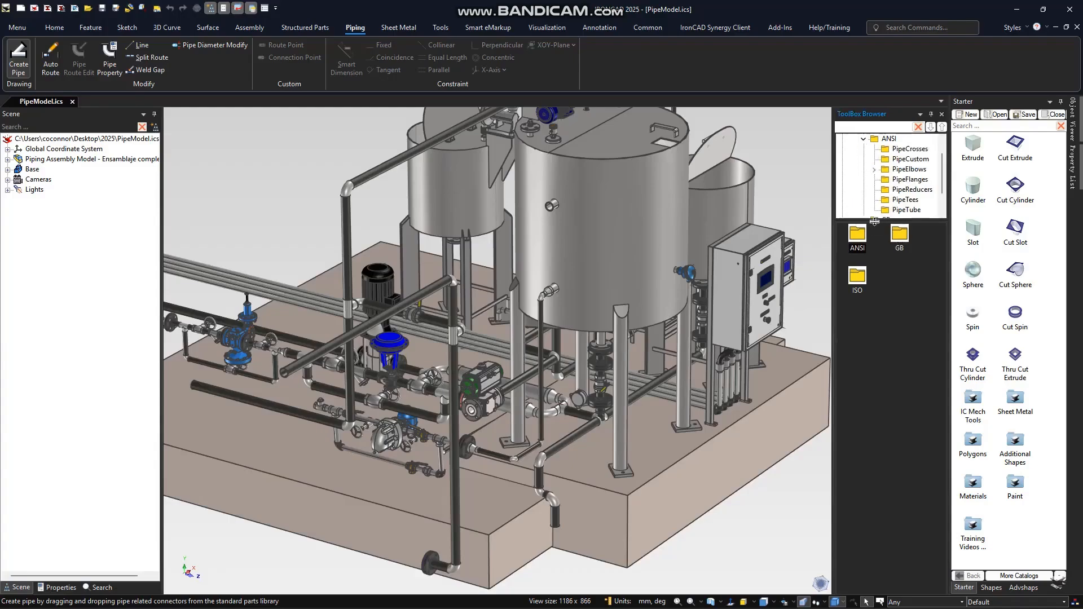
drag(876, 226, 875, 324)
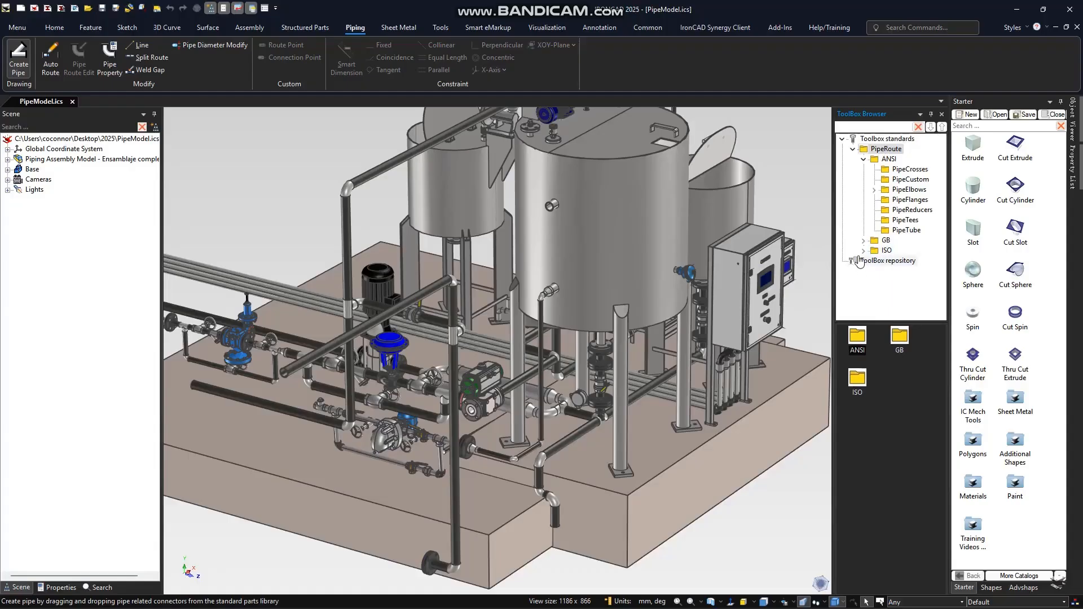
click(863, 251)
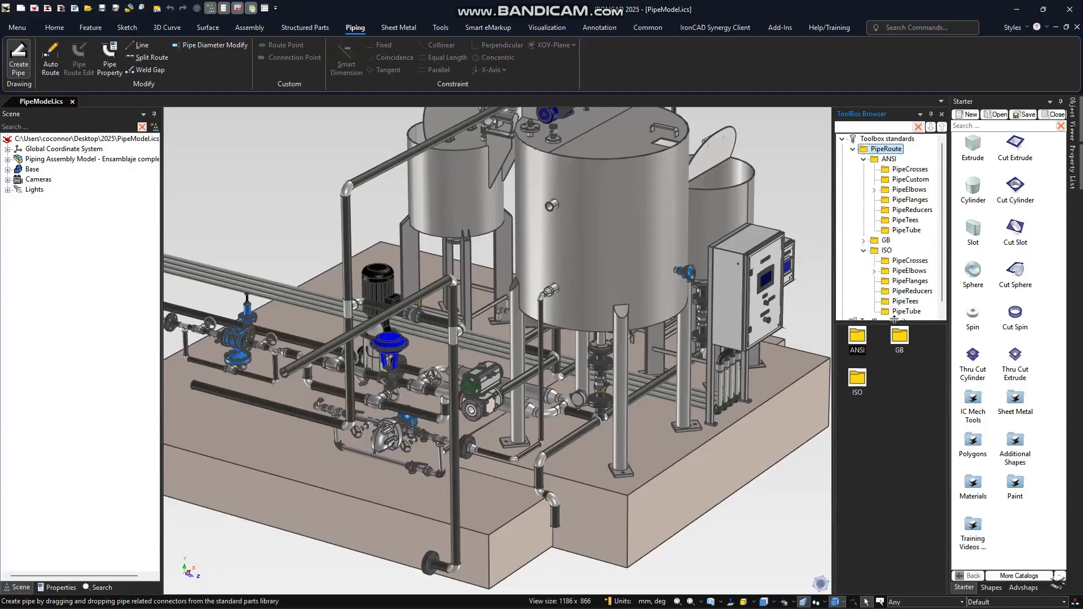
drag(885, 325, 886, 362)
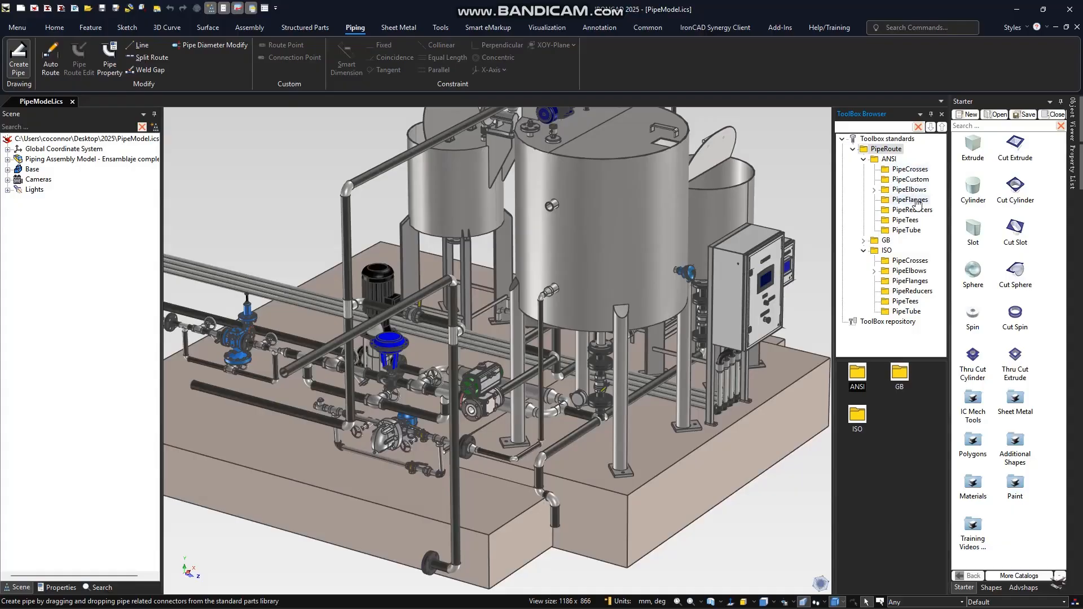
click(910, 231)
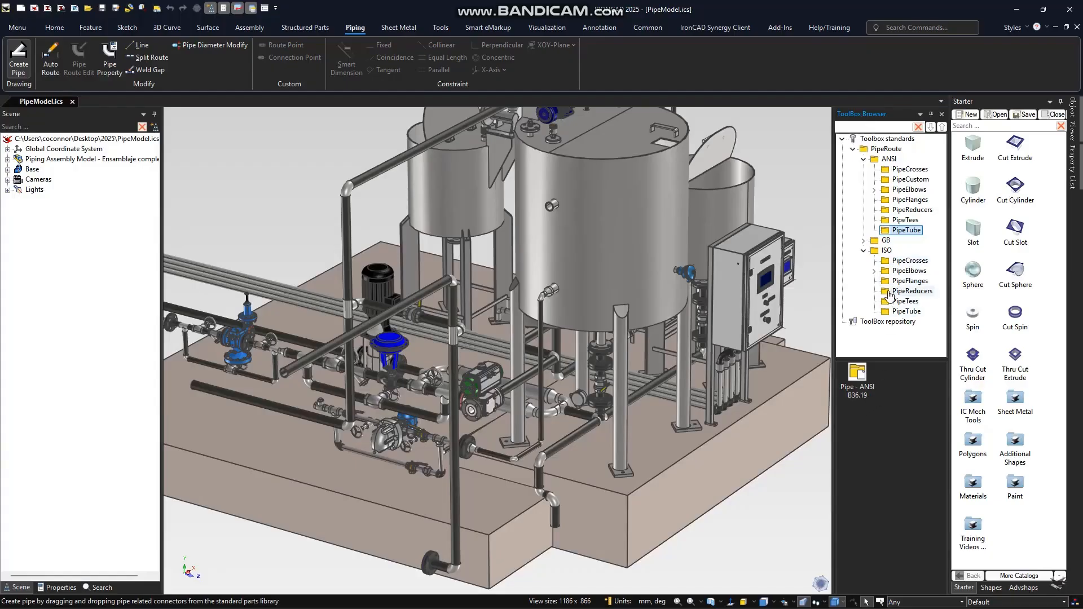
click(908, 281)
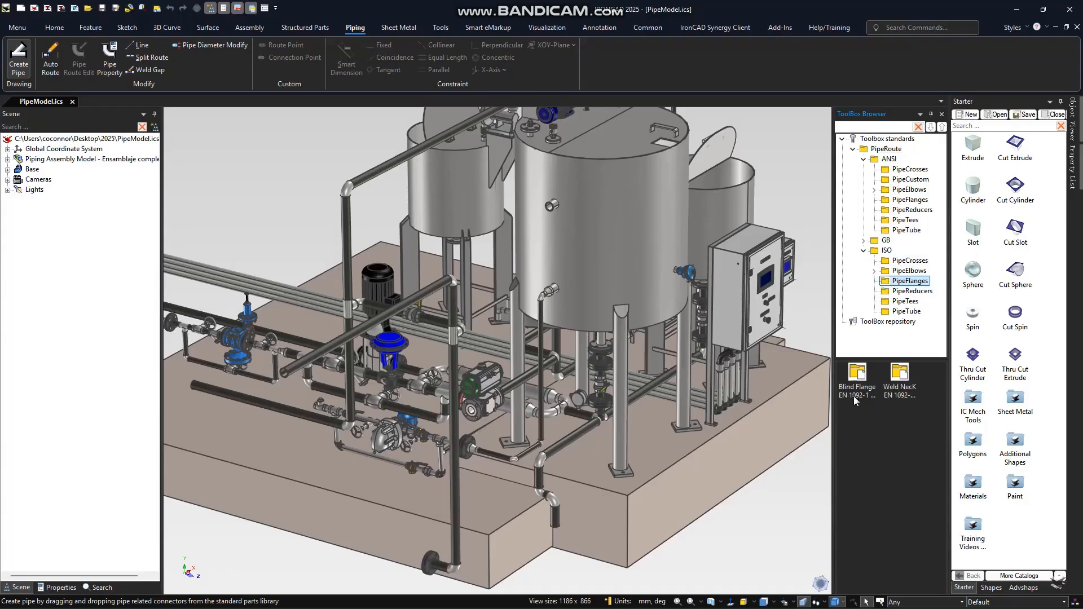
- Place an ISO Weld Neck EN 1092 flange on the open flange face of the green-actuated valve
scroll(461, 414, up, 10)
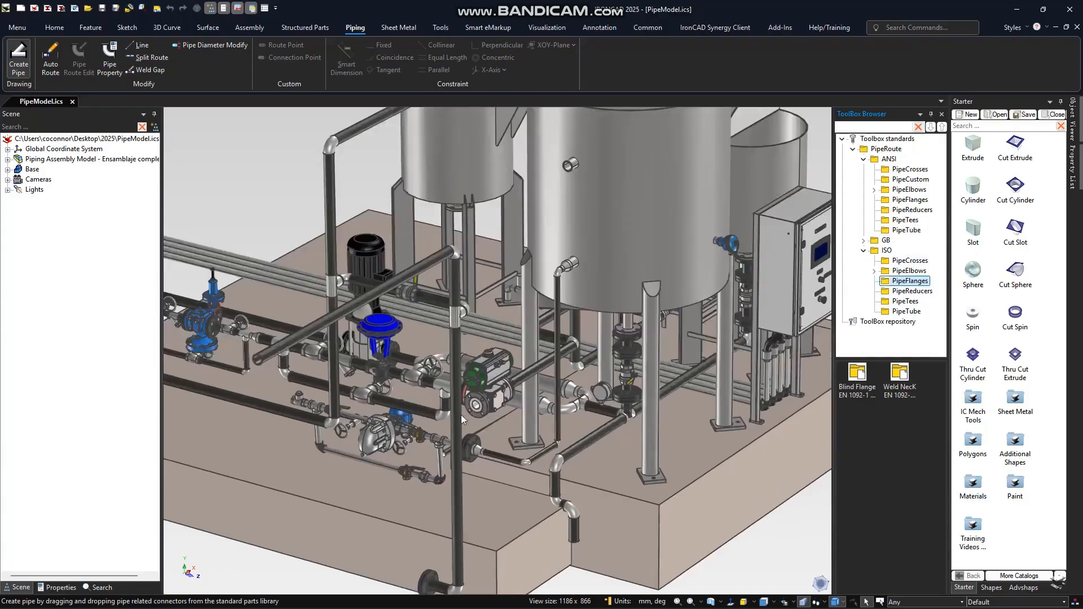
scroll(513, 413, up, 2)
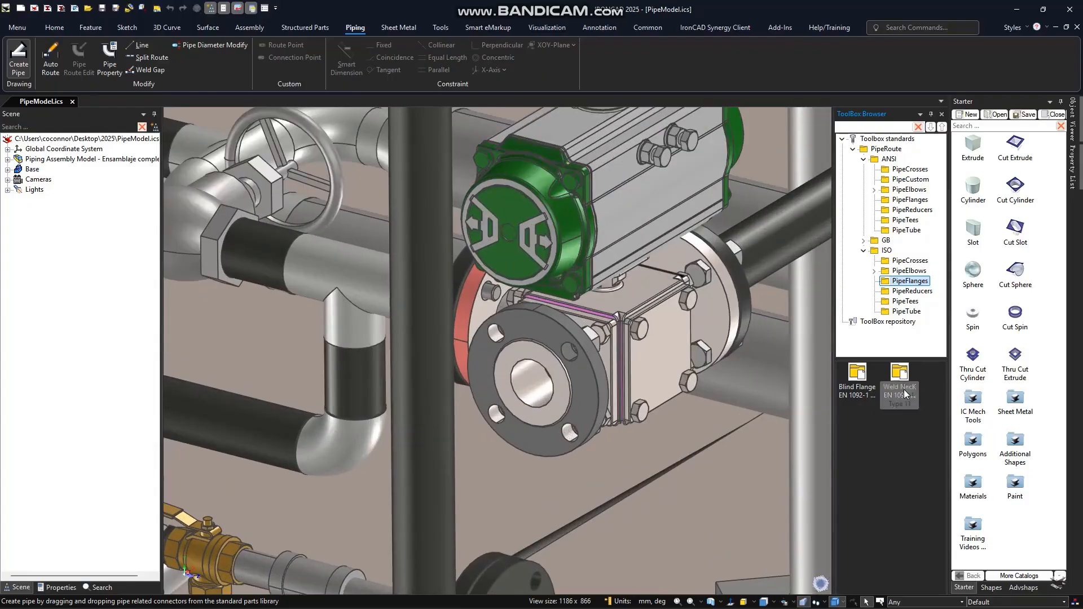
drag(903, 389, 533, 385)
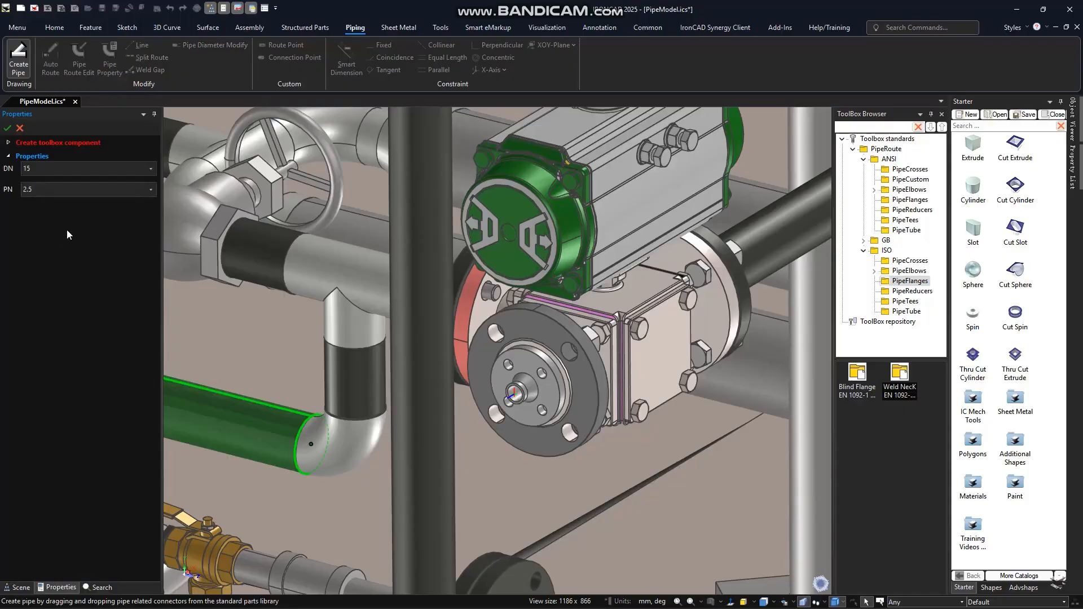
- Try nominal size DN 65 on the weld neck flange and view the available PN ratings
click(62, 170)
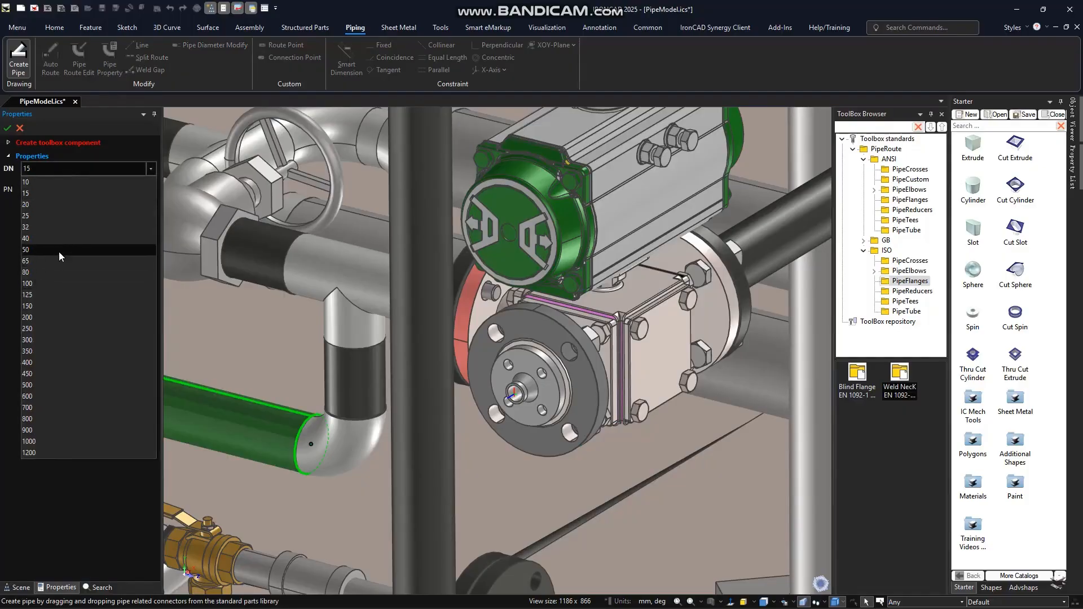
click(53, 262)
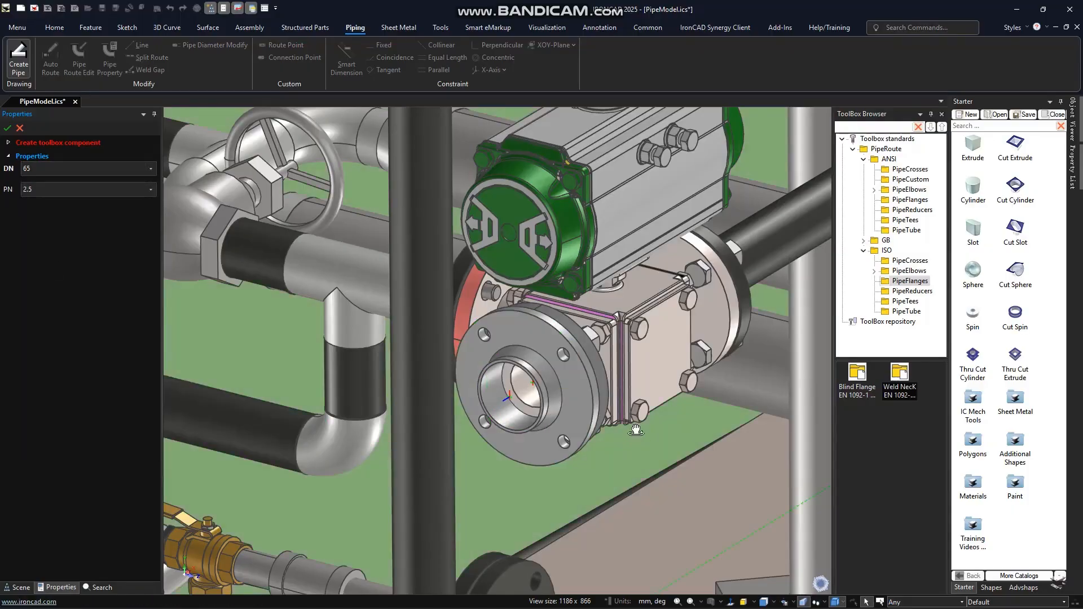
mouse_move(635, 431)
middle_down()
mouse_move(672, 418)
mouse_move(637, 436)
middle_up()
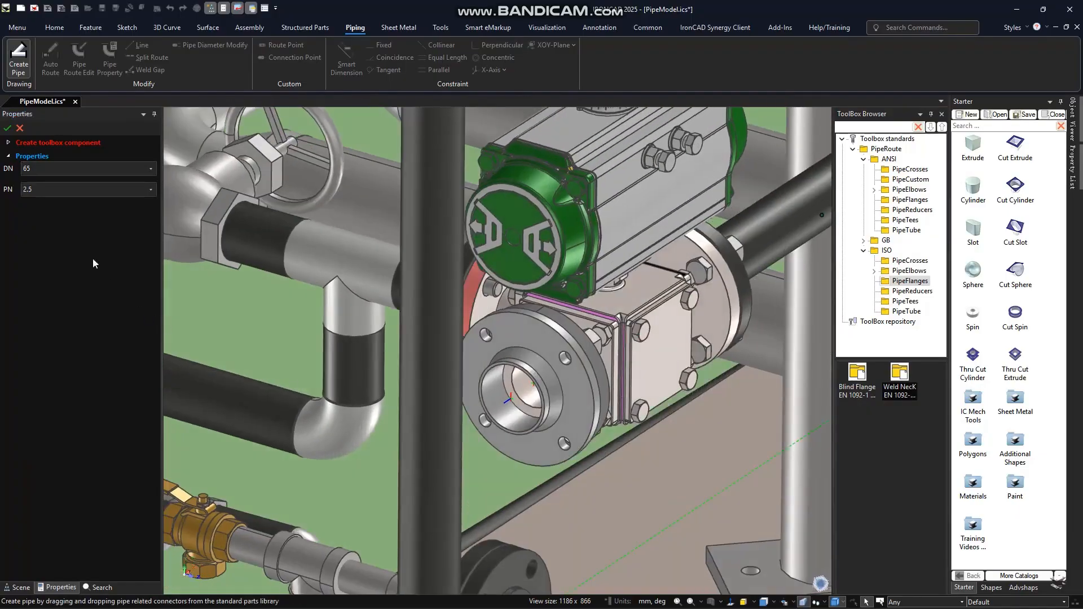
click(70, 194)
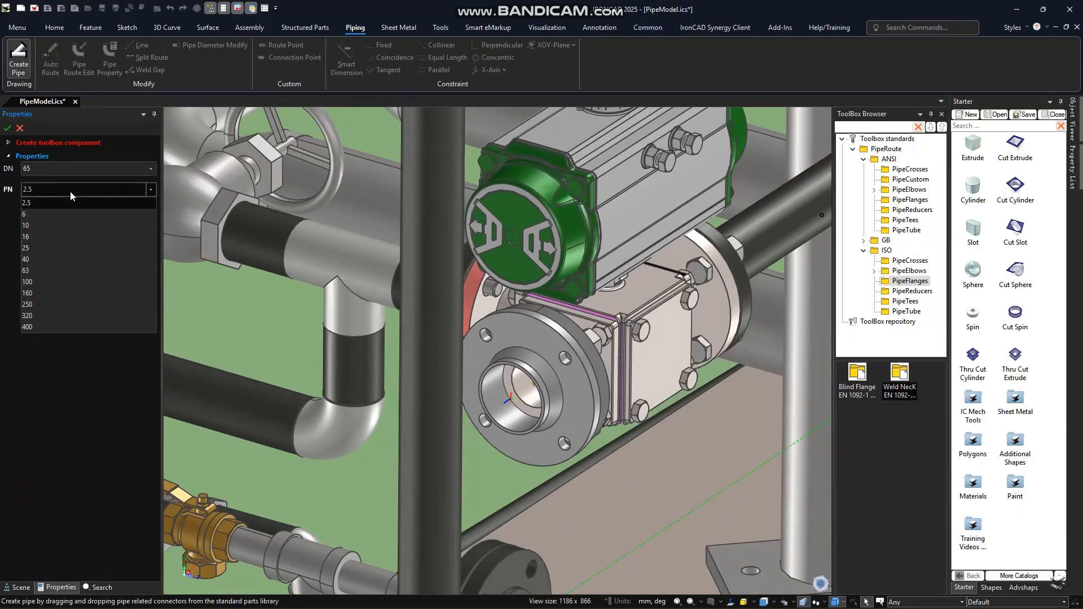
- Set the weld neck flange's nominal size to DN 50
click(82, 169)
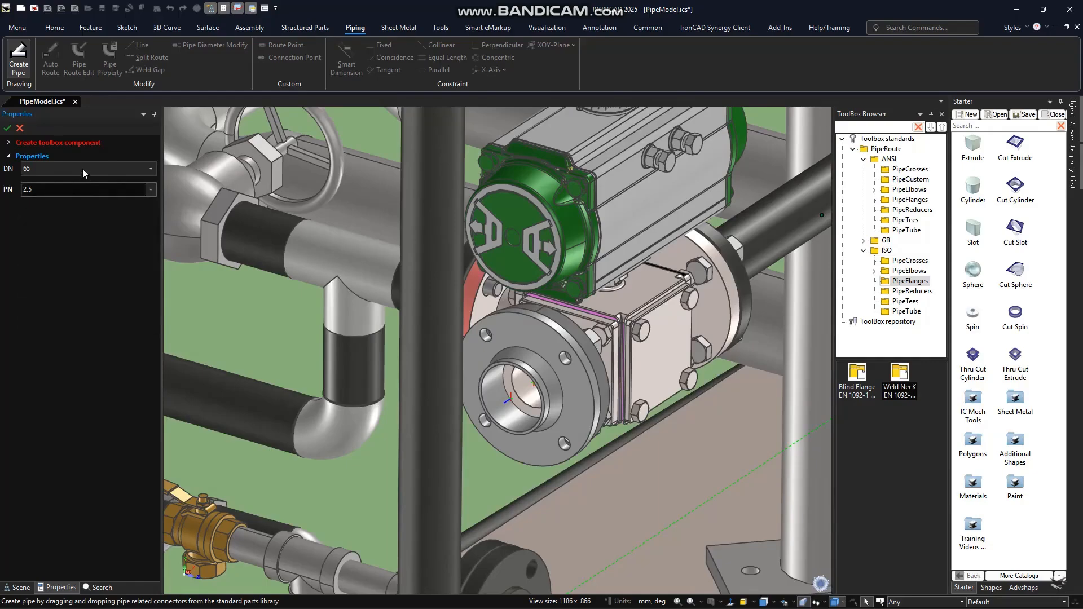
click(83, 169)
click(57, 248)
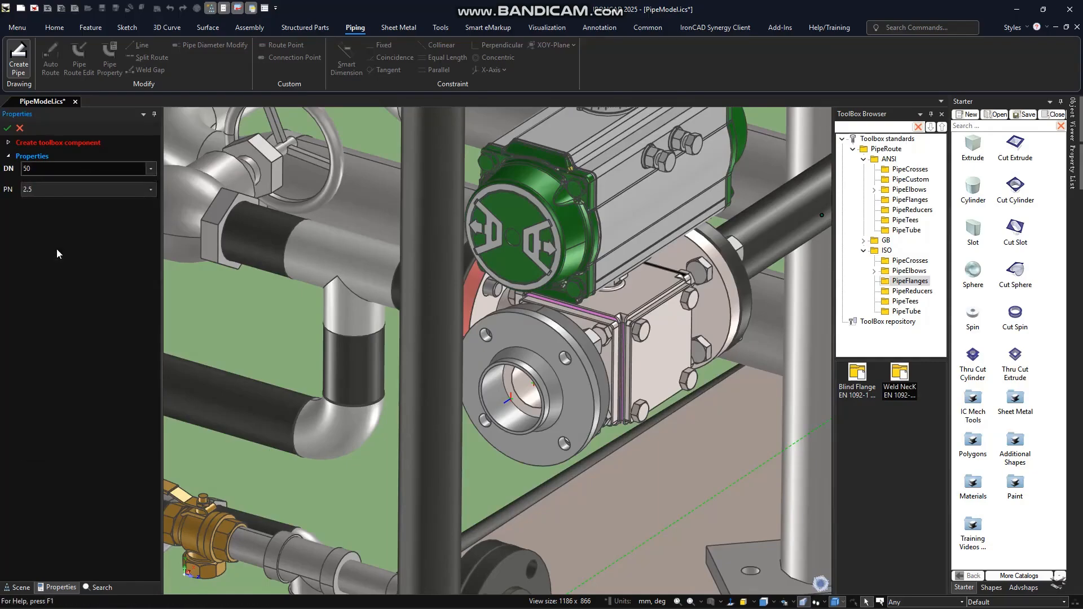
- Try pressure rating PN 6 on the flange and compare its bolt holes with the valve's
scroll(493, 411, up, 10)
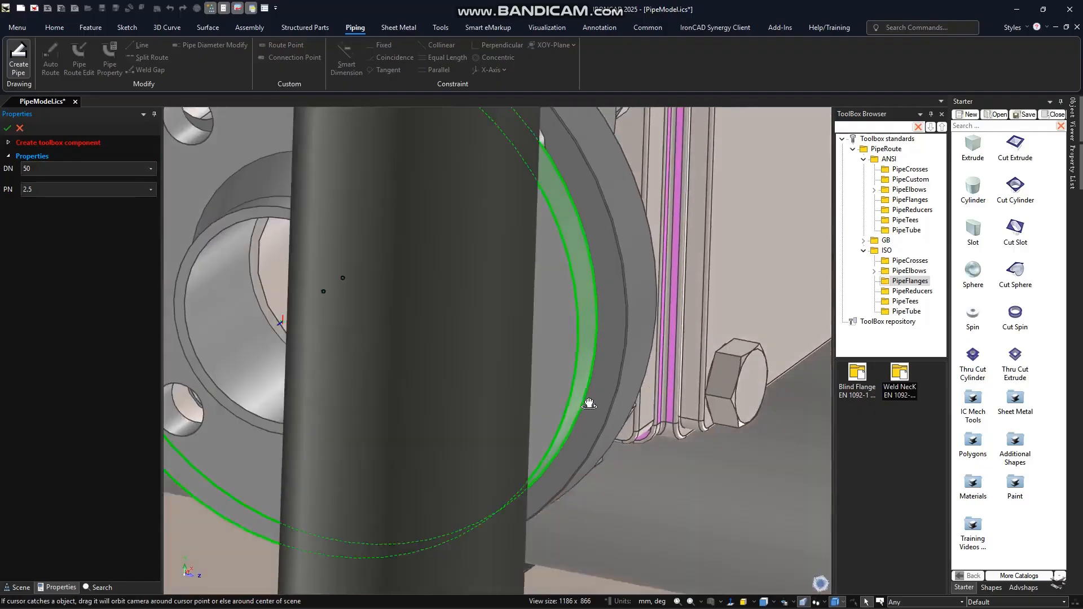
middle_drag(589, 404, 153, 252)
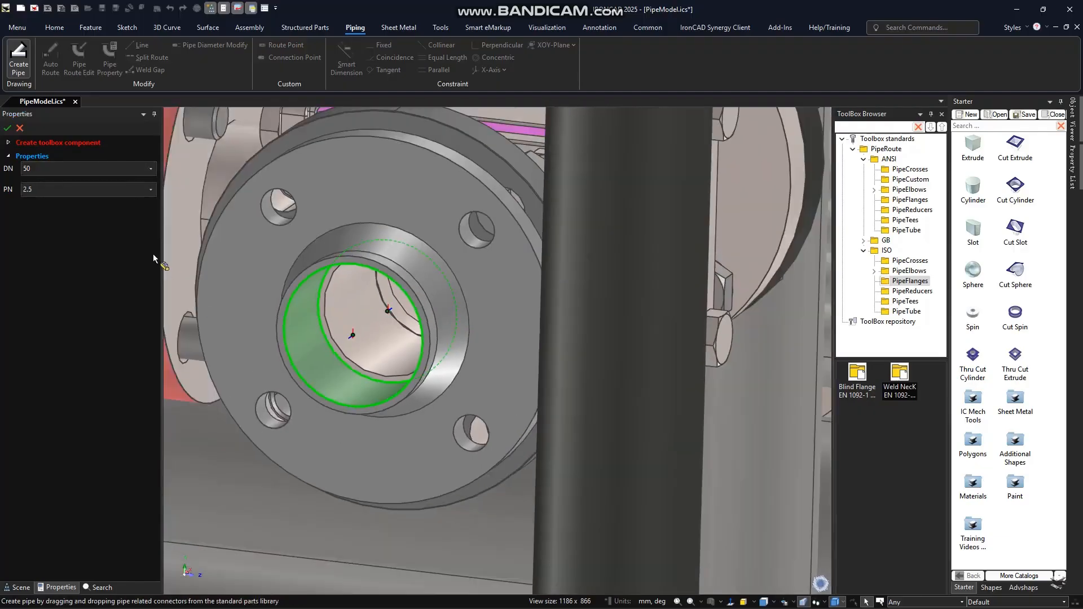
click(152, 190)
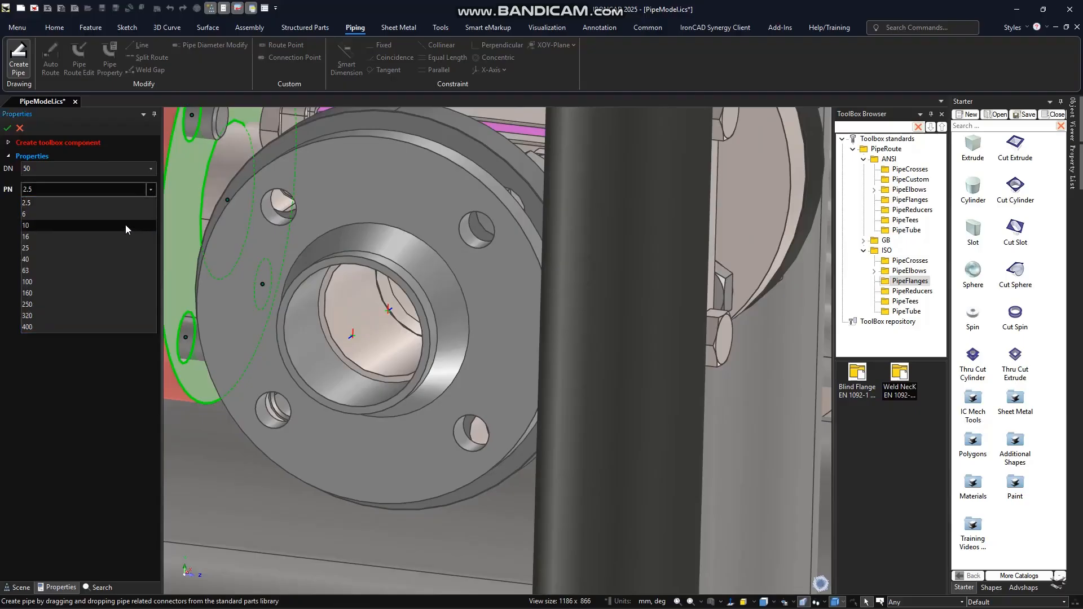
click(125, 217)
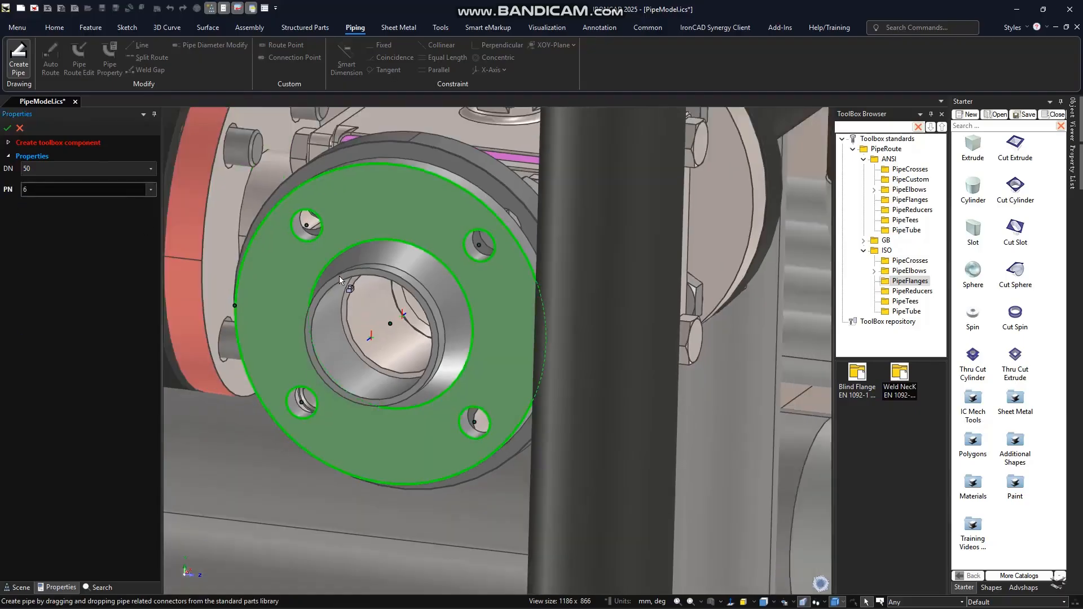
- Set the flange's pressure rating to PN 10, check its fit against the valve and create the component
click(151, 190)
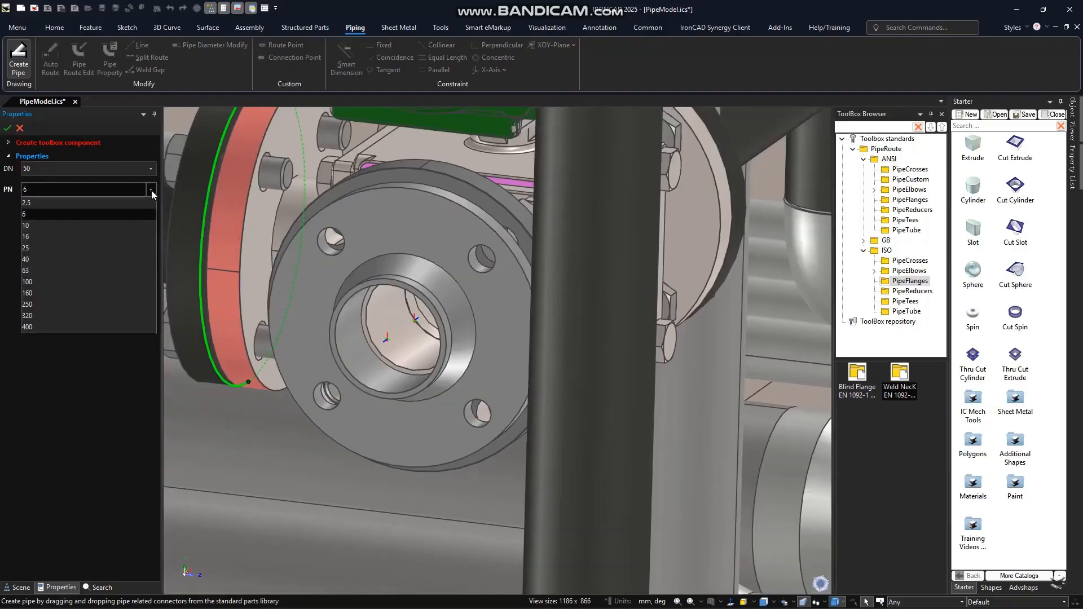
click(131, 225)
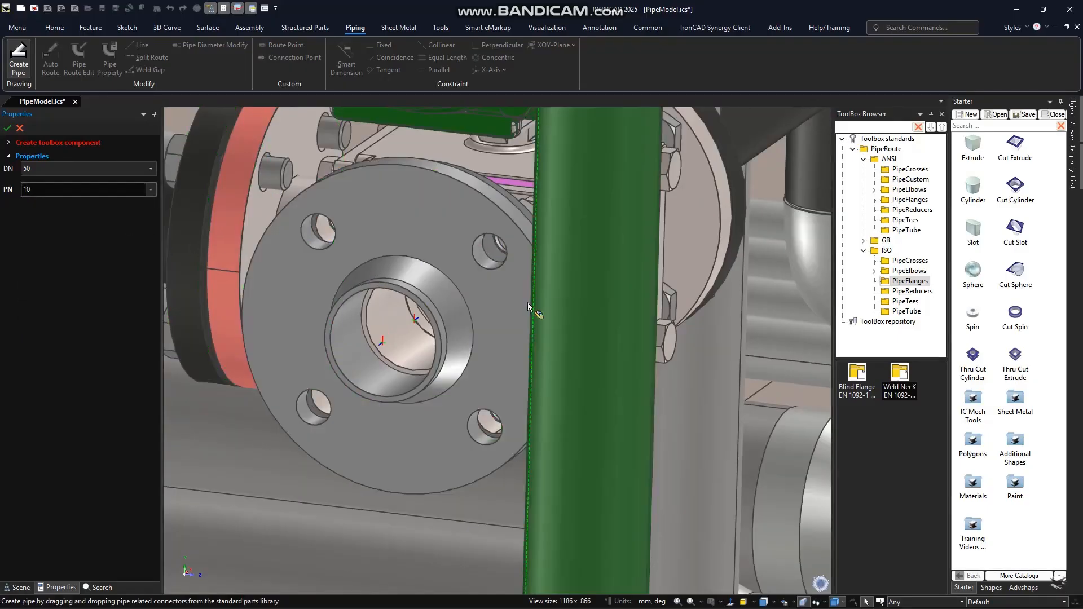
middle_drag(528, 305, 489, 346)
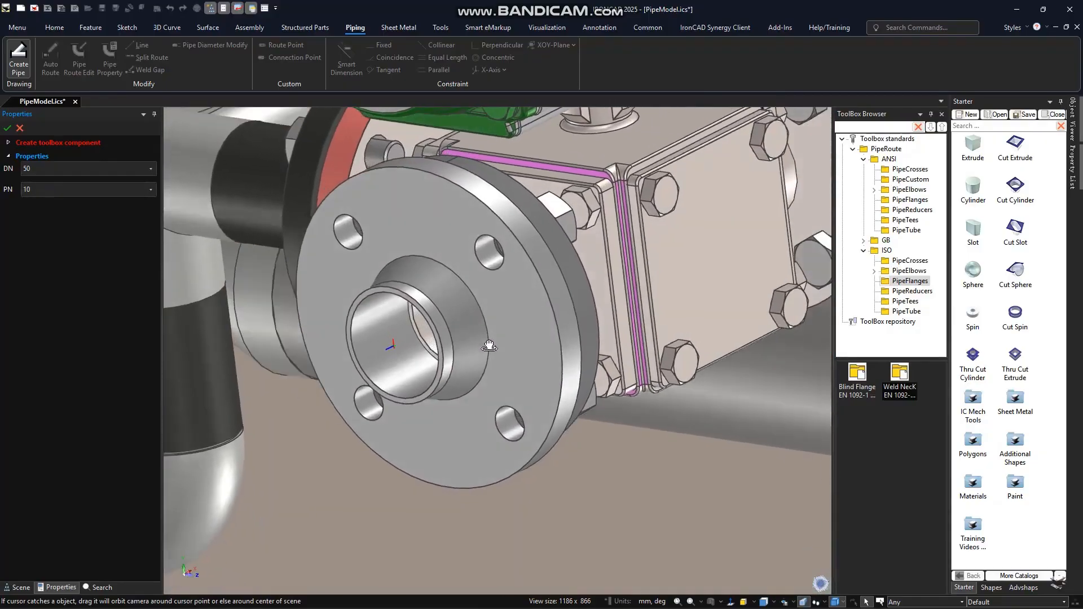
scroll(602, 305, down, 8)
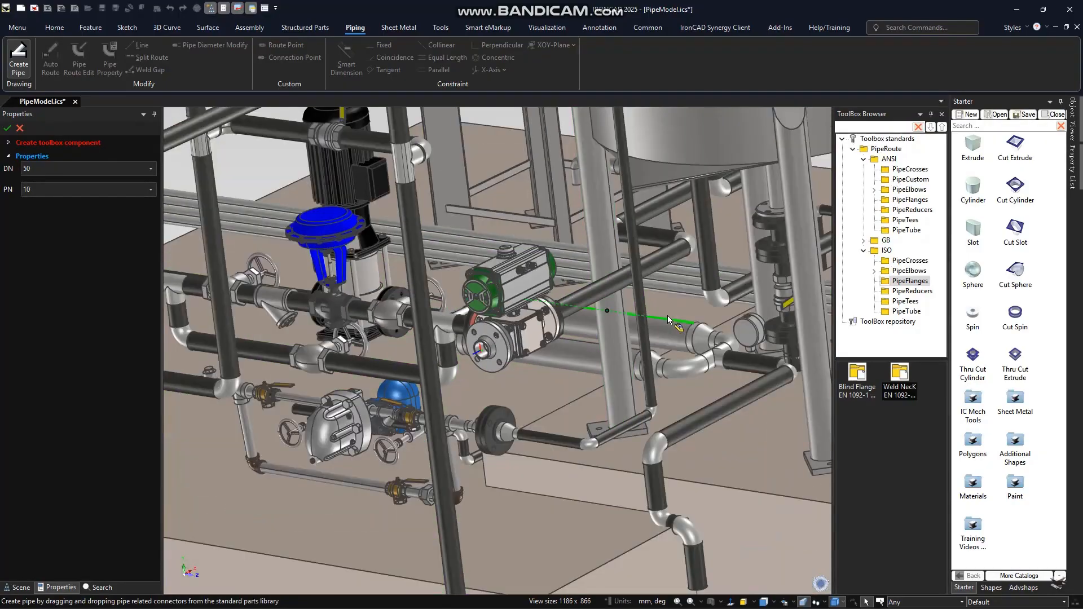
scroll(668, 315, down, 2)
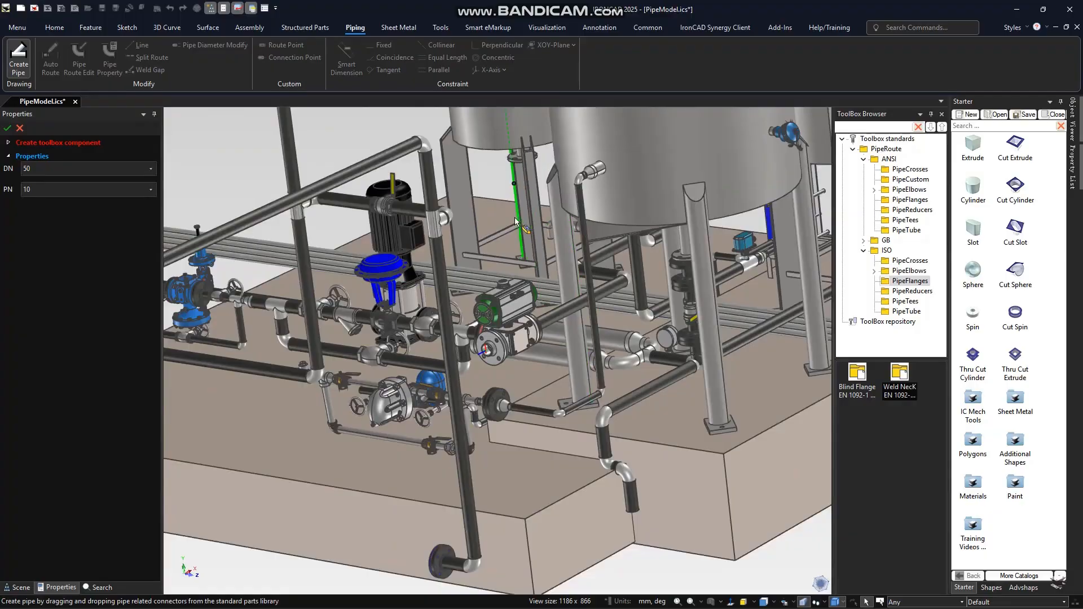
middle_drag(514, 218, 531, 236)
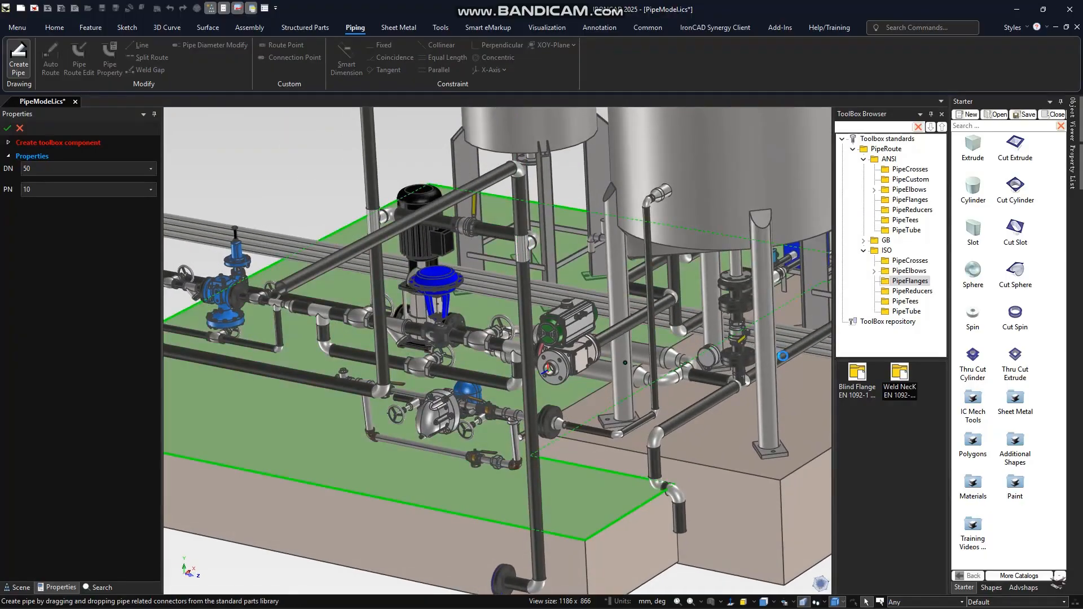
shift+middle_drag(770, 413, 609, 427)
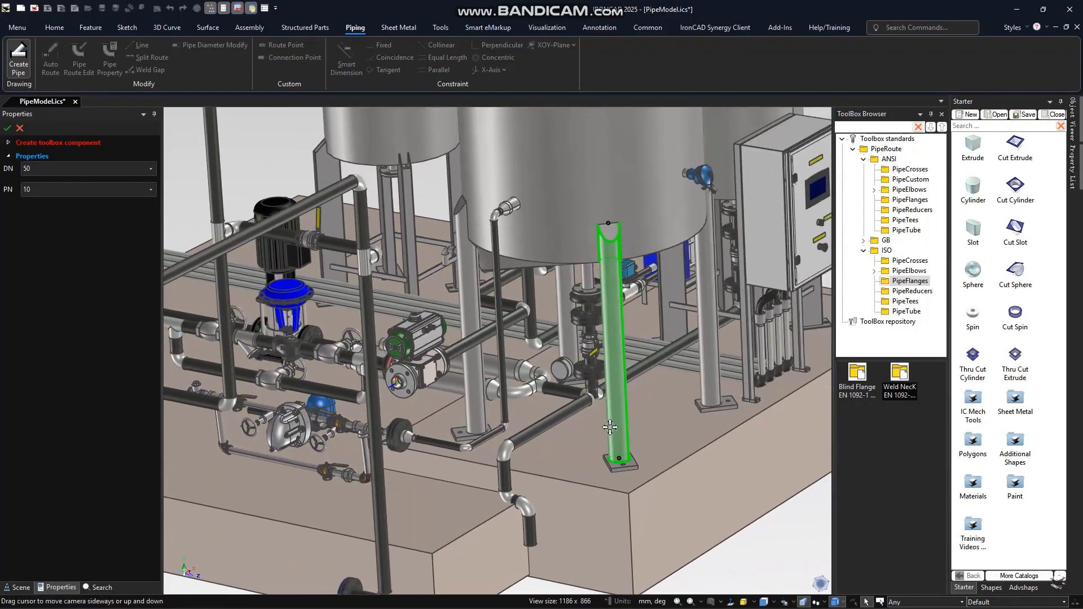
scroll(511, 400, up, 2)
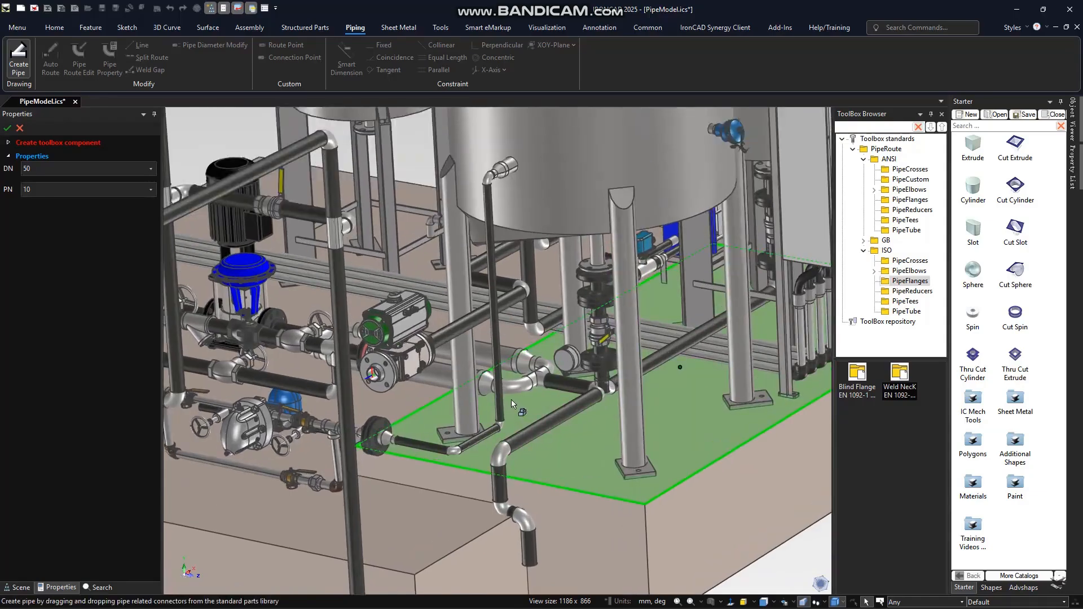
click(7, 128)
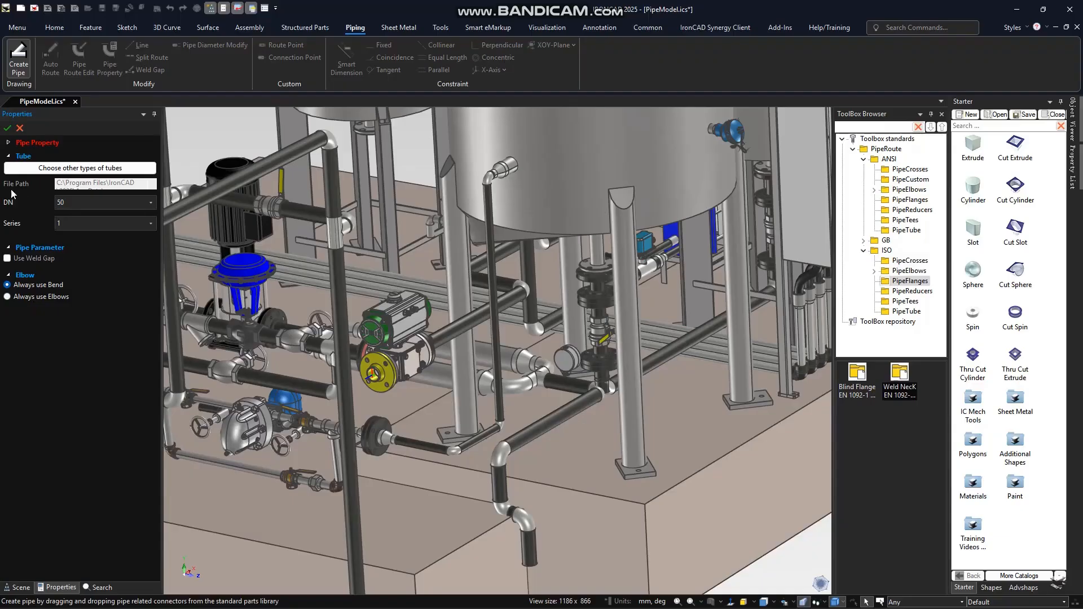
- Check the nominal sizes and series available for the tube
click(94, 207)
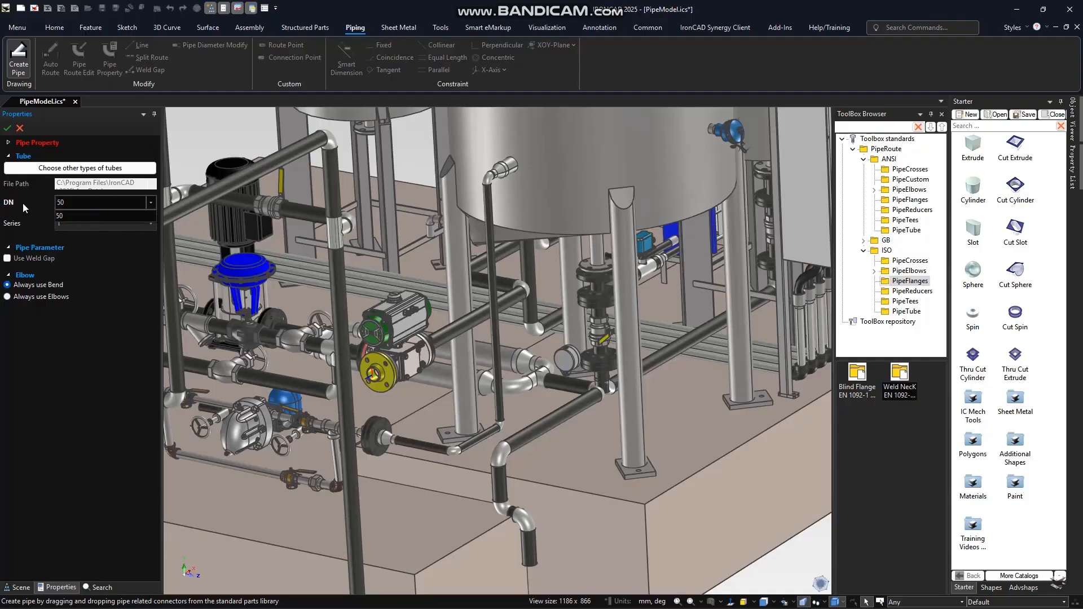
click(92, 255)
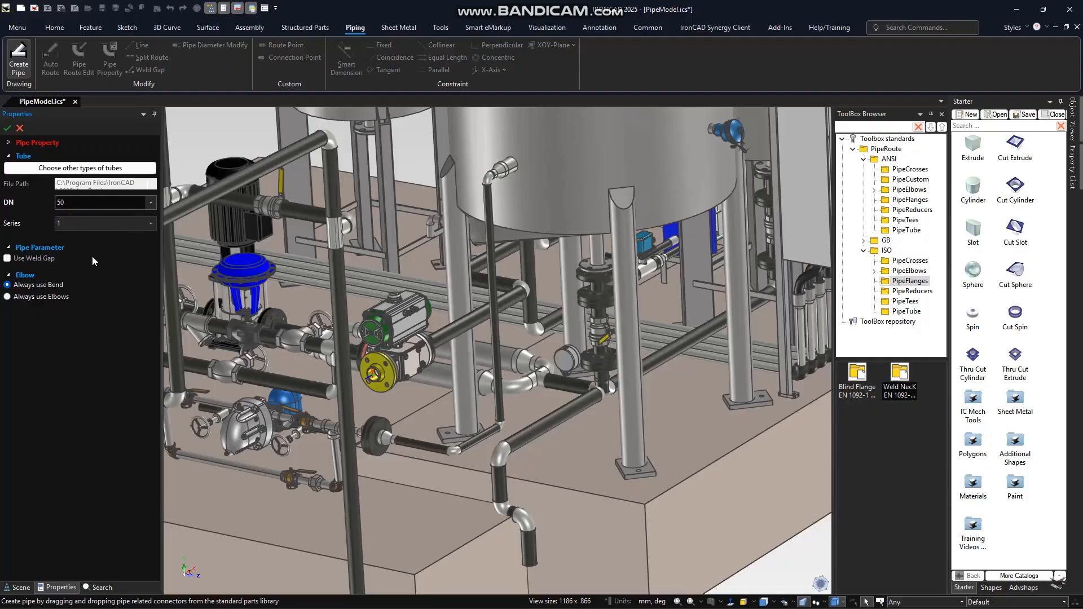
click(89, 227)
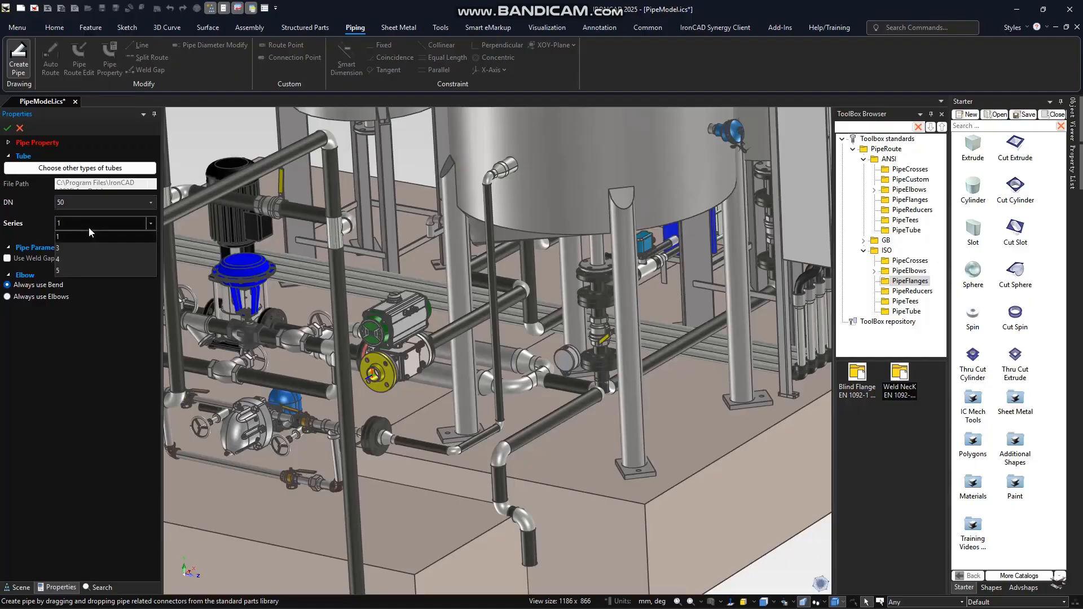
click(115, 340)
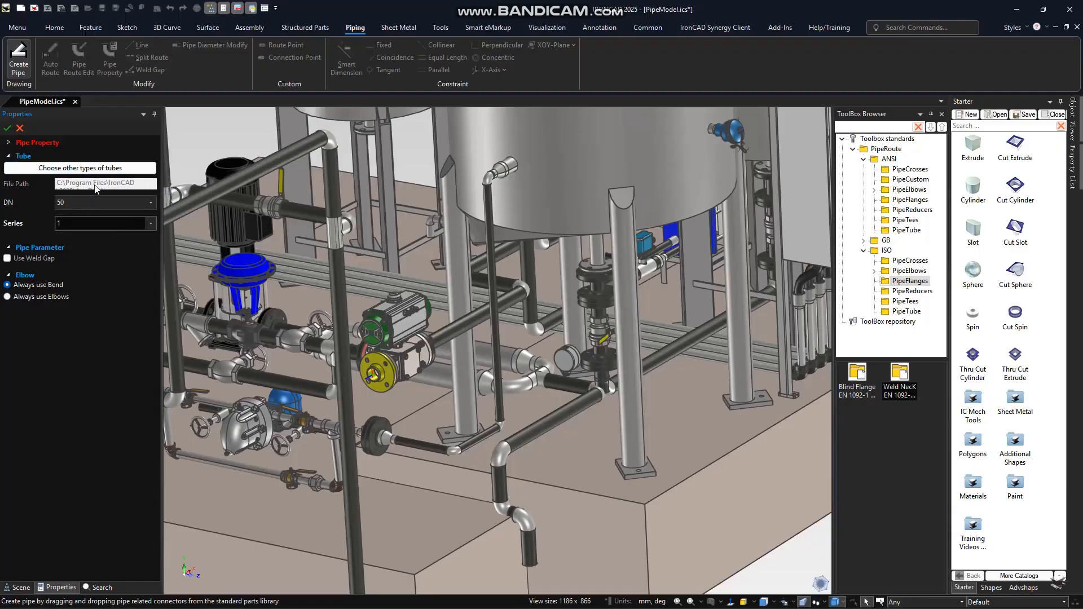
- Set the pipe to always use elbows at its corners and confirm the pipe properties
click(328, 189)
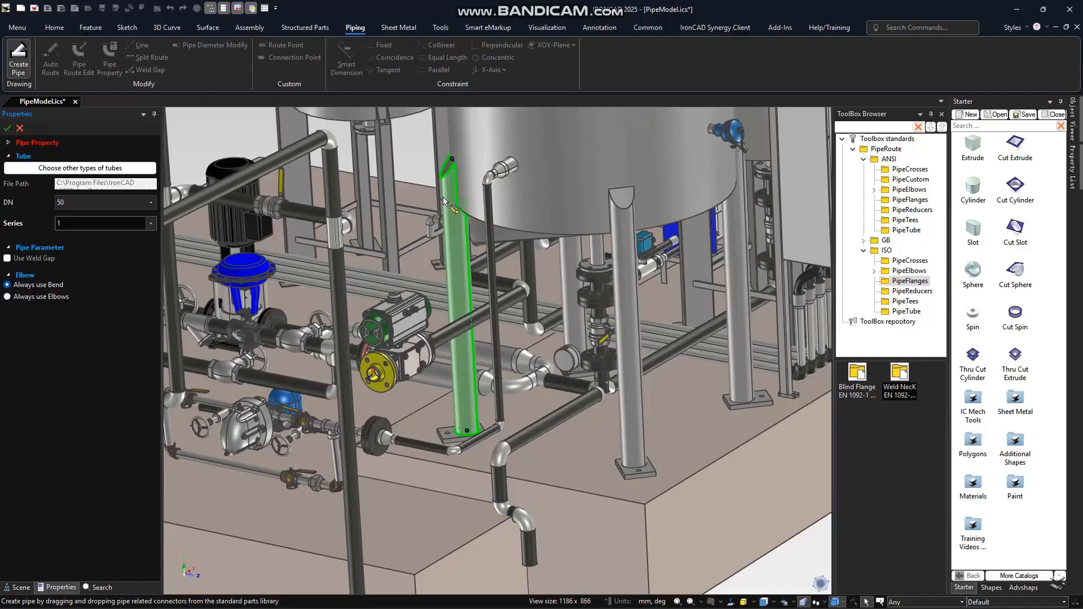
click(10, 297)
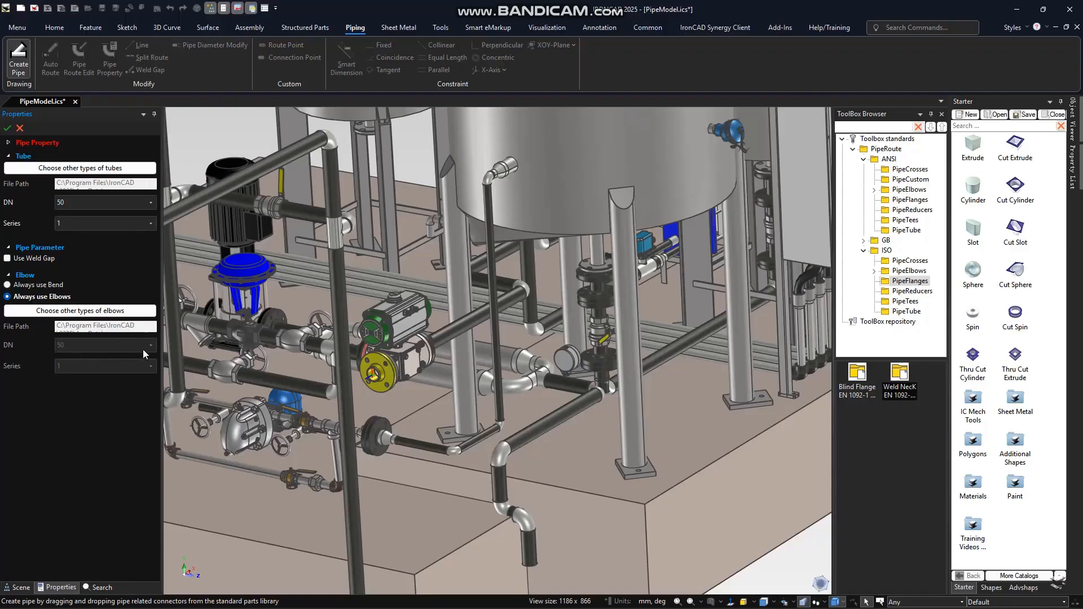
click(8, 130)
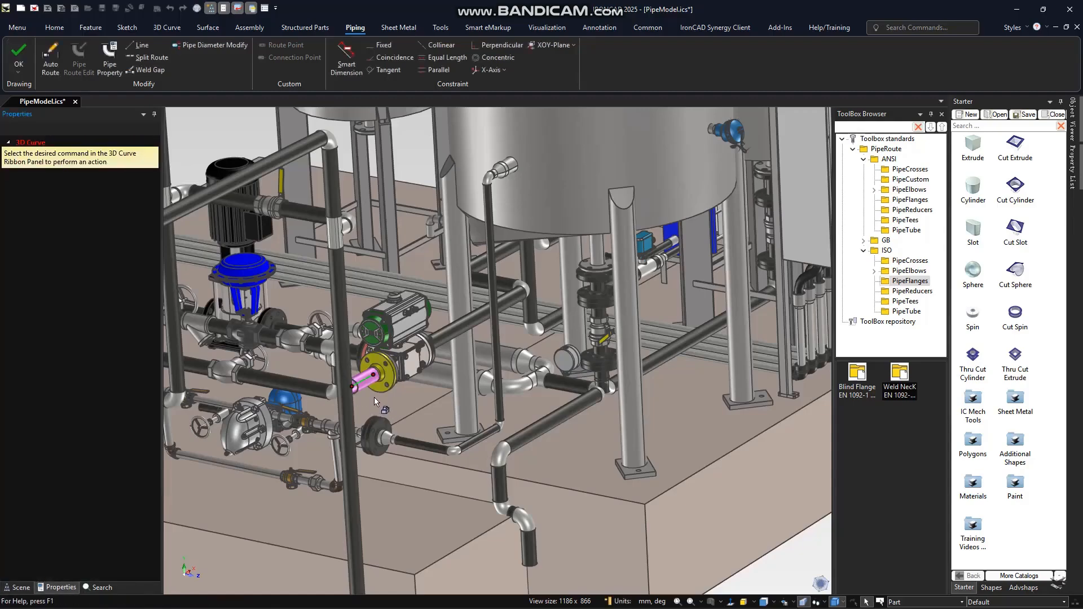
- Start a two-point route line at the centre of the tank's open upper nozzle and cycle its drawing orientation
scroll(374, 397, up, 3)
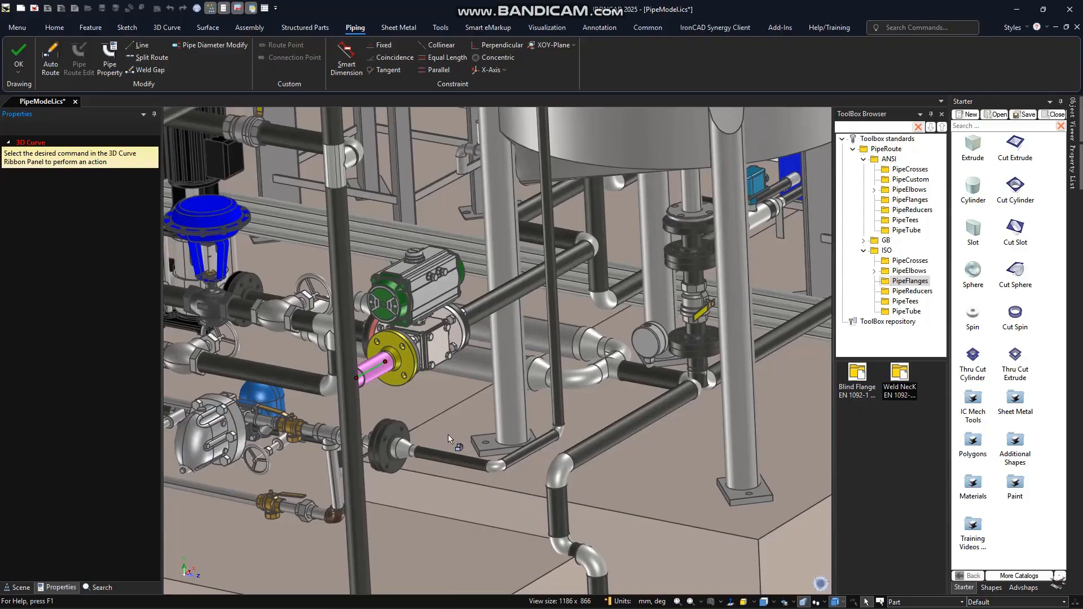
middle_drag(448, 440, 433, 454)
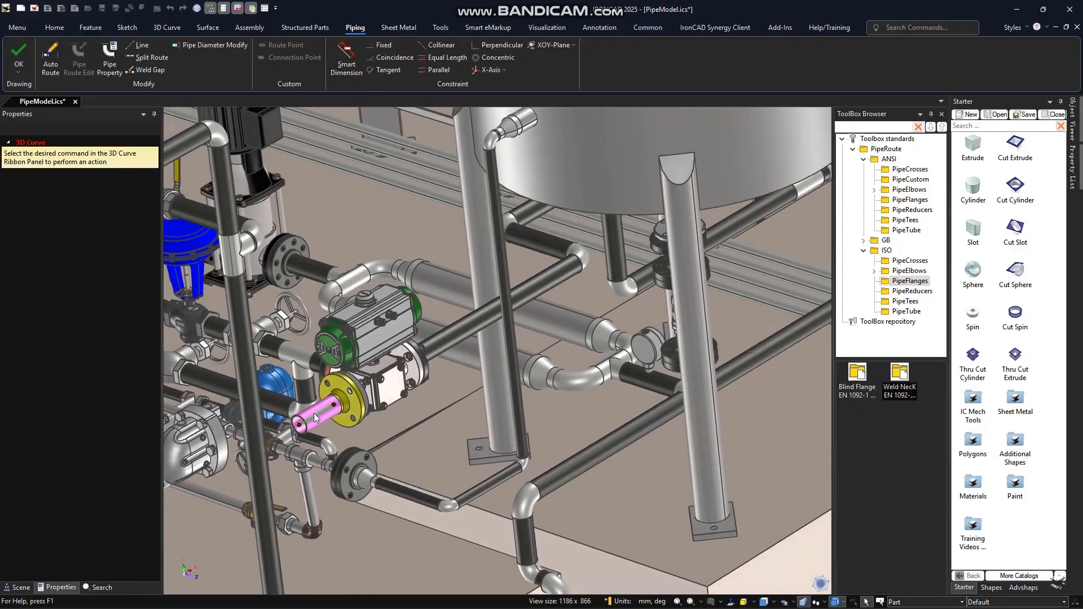
scroll(478, 207, down, 5)
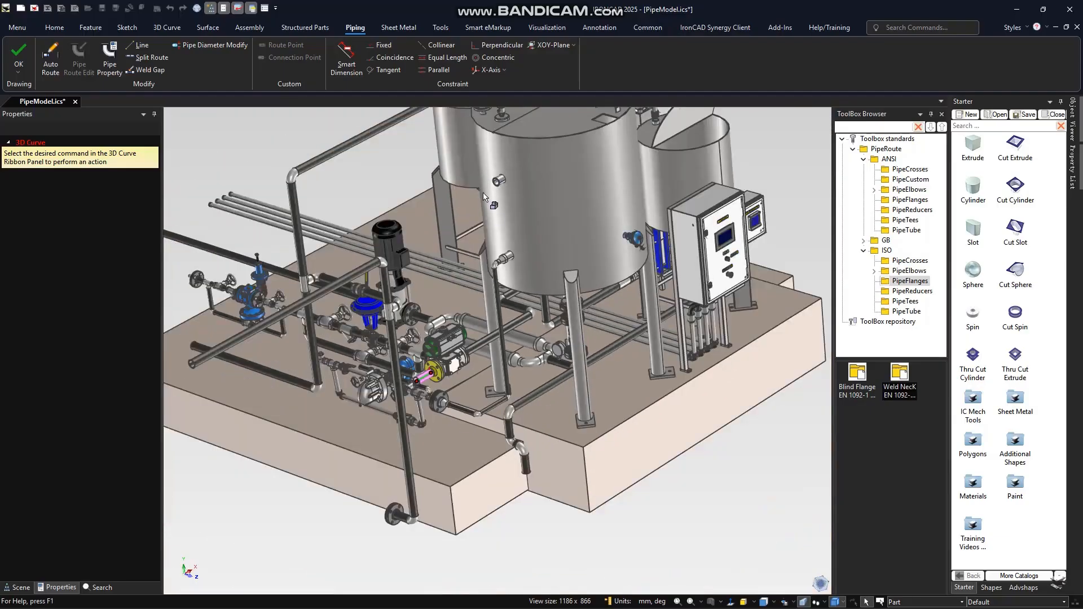
scroll(490, 186, down, 1)
scroll(499, 237, up, 8)
scroll(503, 263, up, 2)
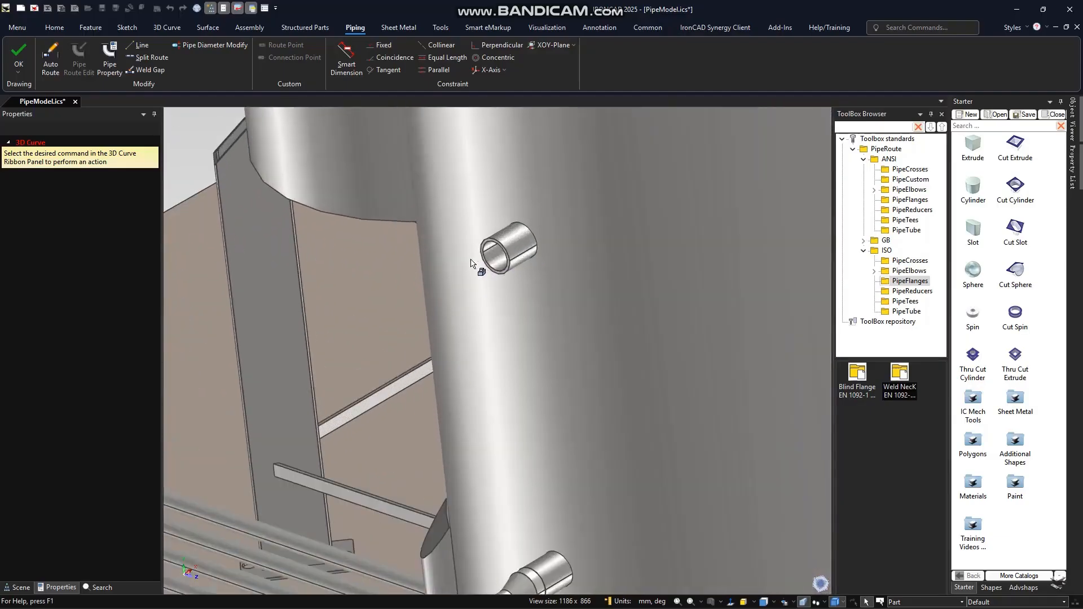
scroll(452, 283, up, 2)
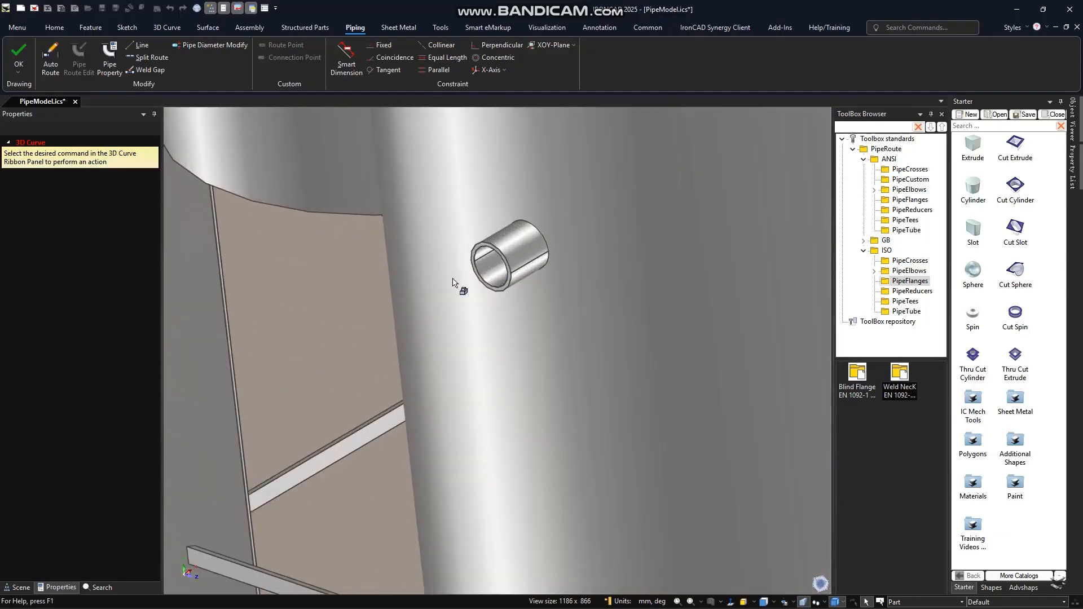
click(139, 45)
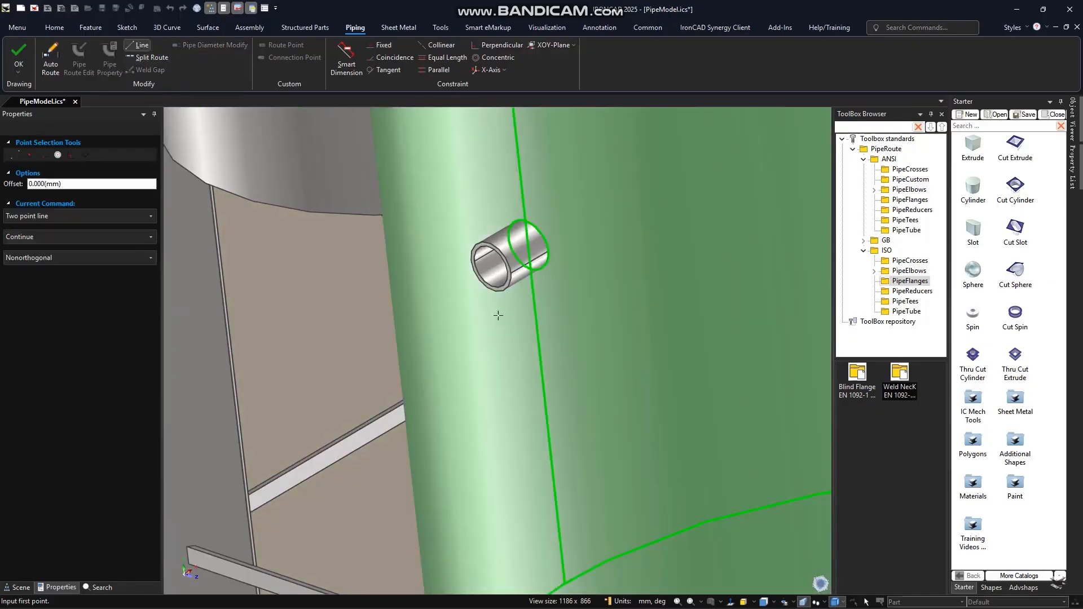
click(490, 266)
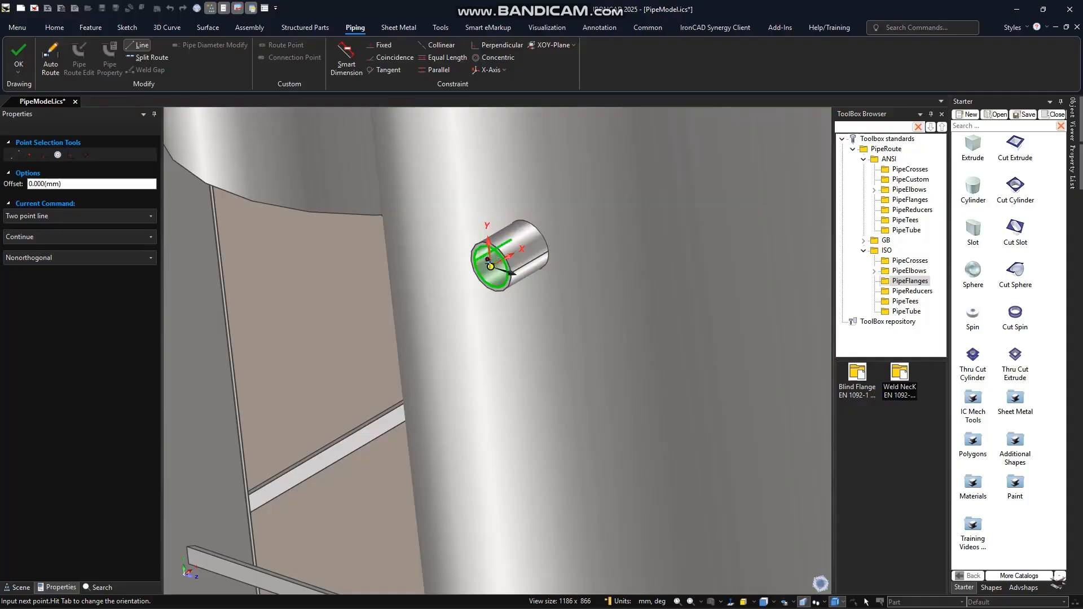
key(Tab)
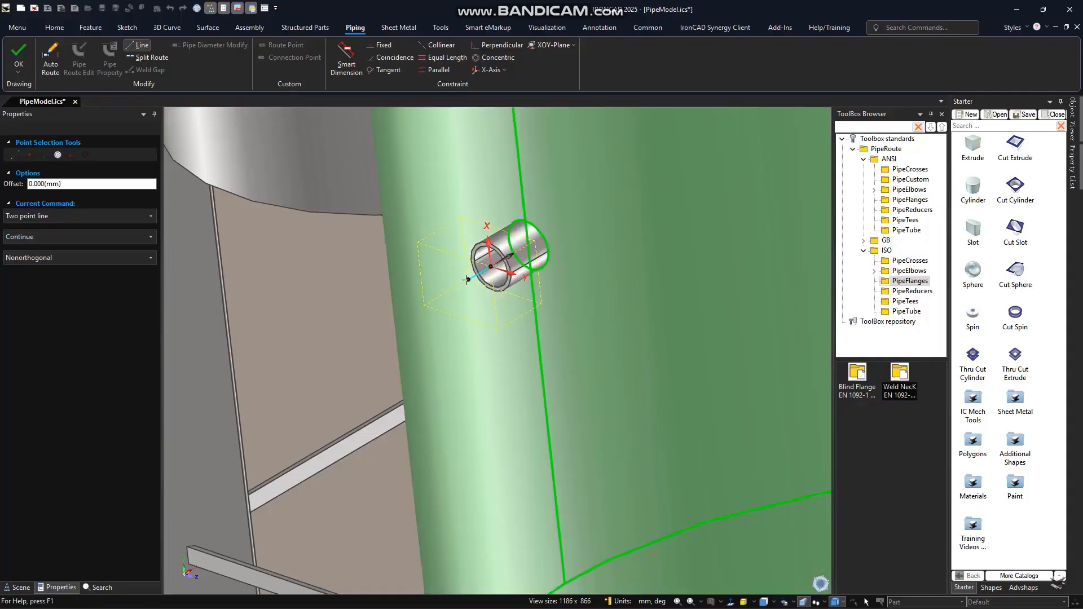
key(Tab)
scroll(454, 288, down, 6)
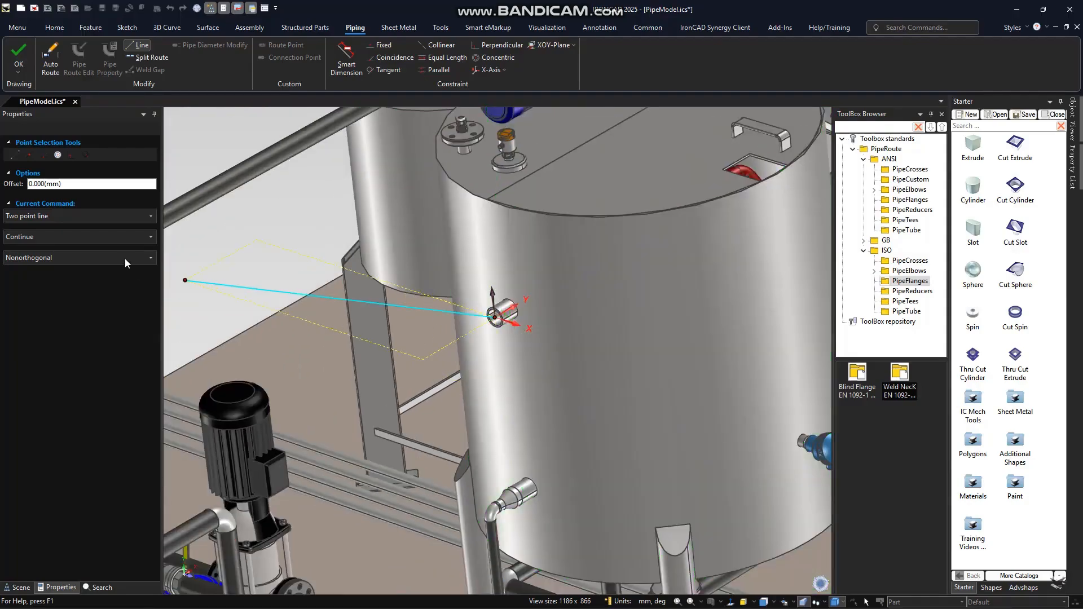
- Switch the line to orthogonal and draw one segment about 207 mm long straight out from the tank nozzle
click(125, 263)
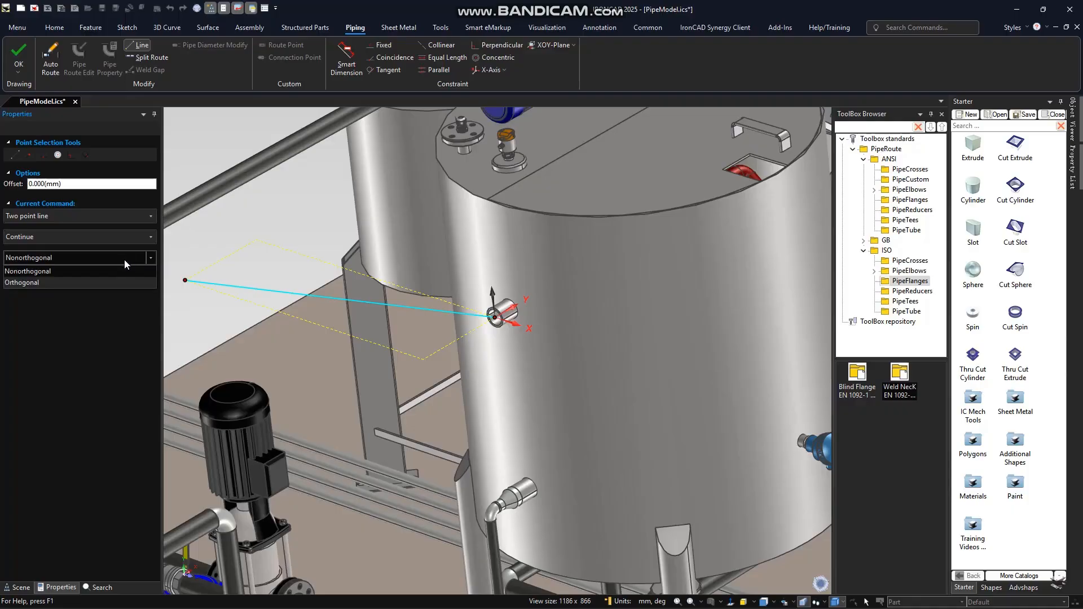
click(120, 282)
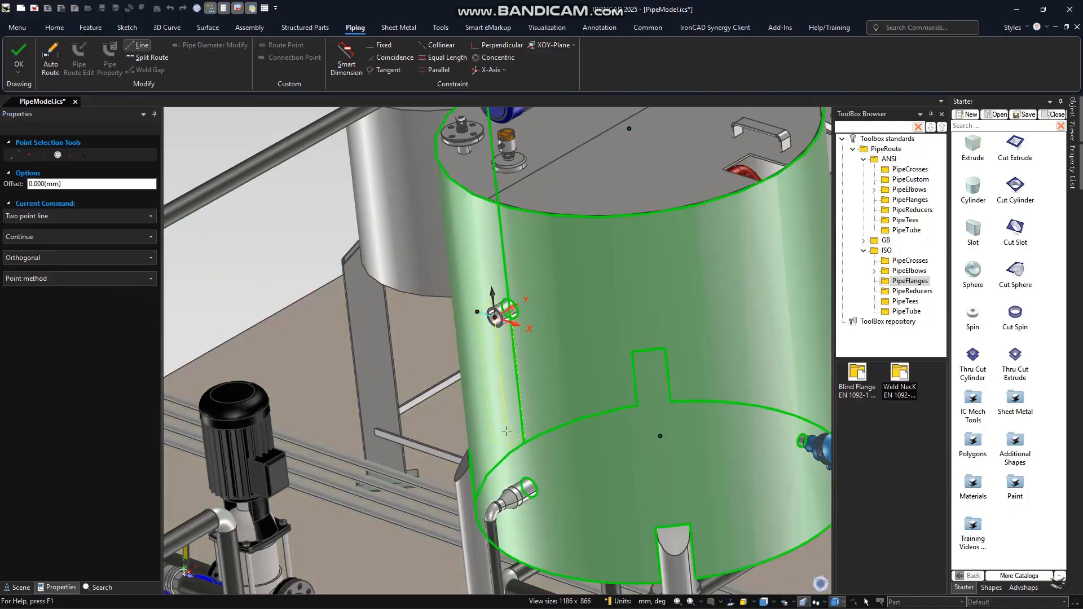
middle_drag(494, 438, 468, 440)
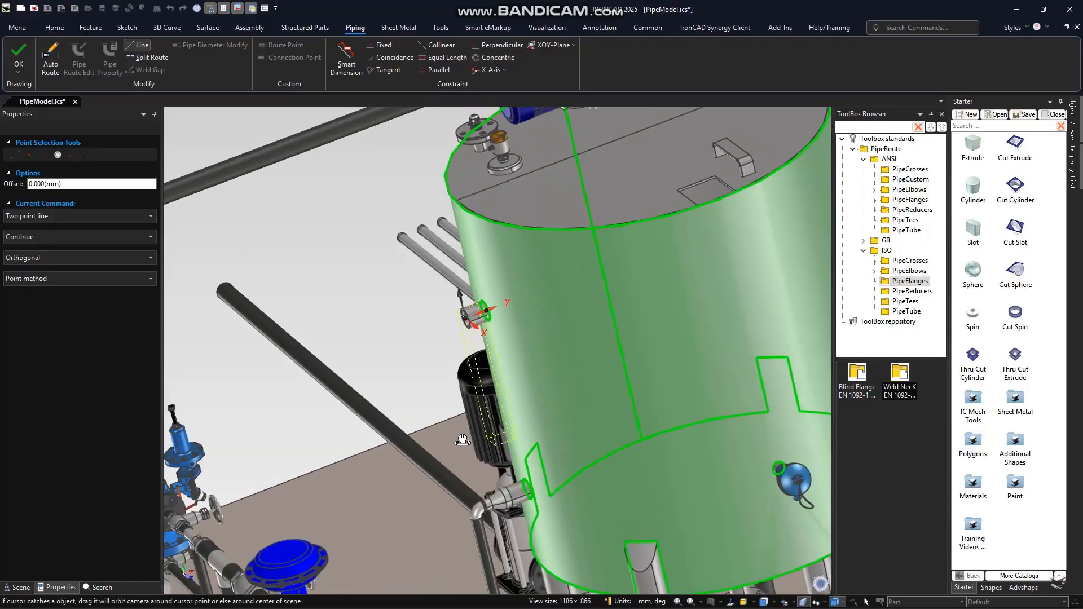
click(401, 343)
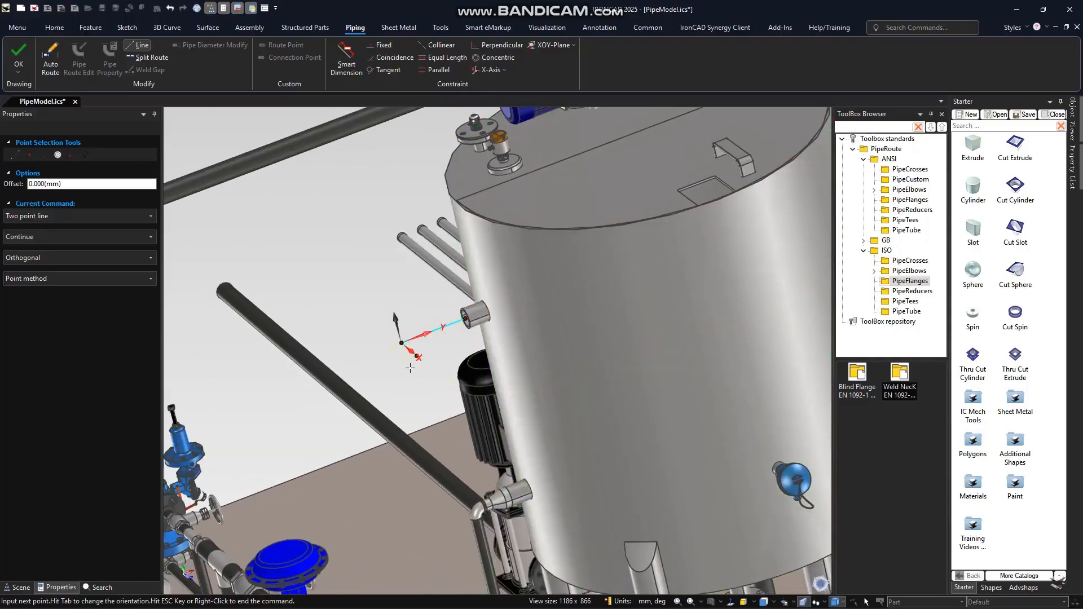
key(Escape)
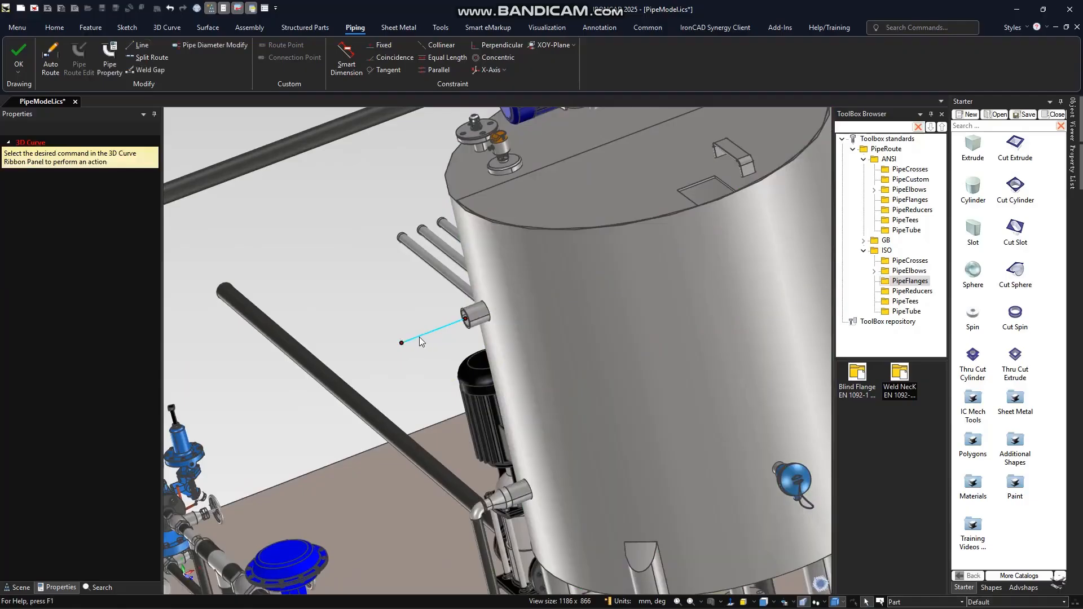
- Set the nozzle line's length to 250 mm
click(418, 338)
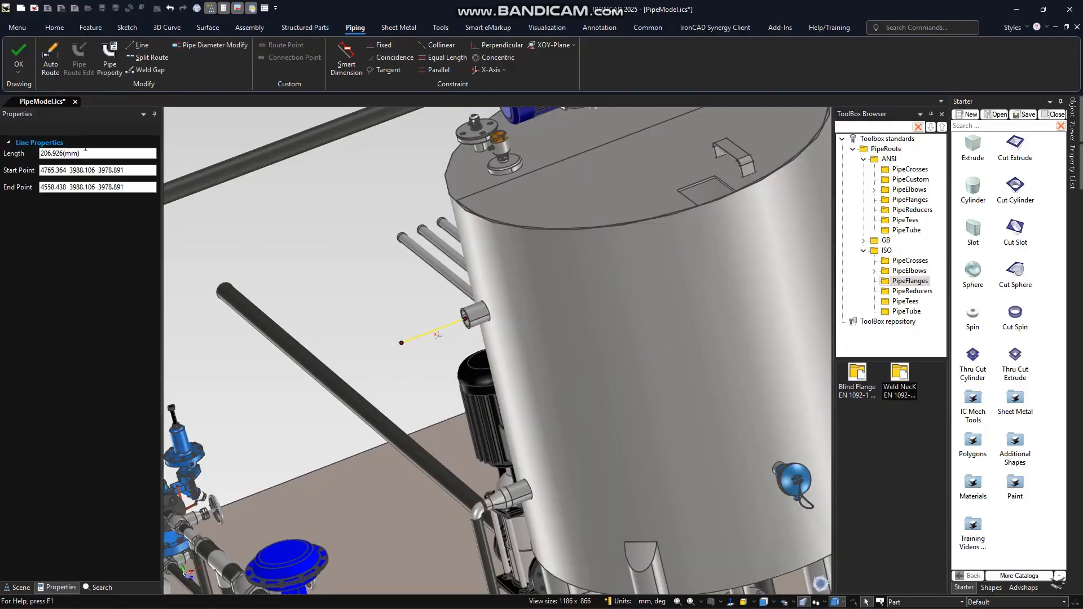
drag(106, 154, 21, 157)
text(250)
key(Return)
- Auto-route the pipe from the free pipe end at the valve flange to the end of the nozzle line
scroll(467, 405, down, 3)
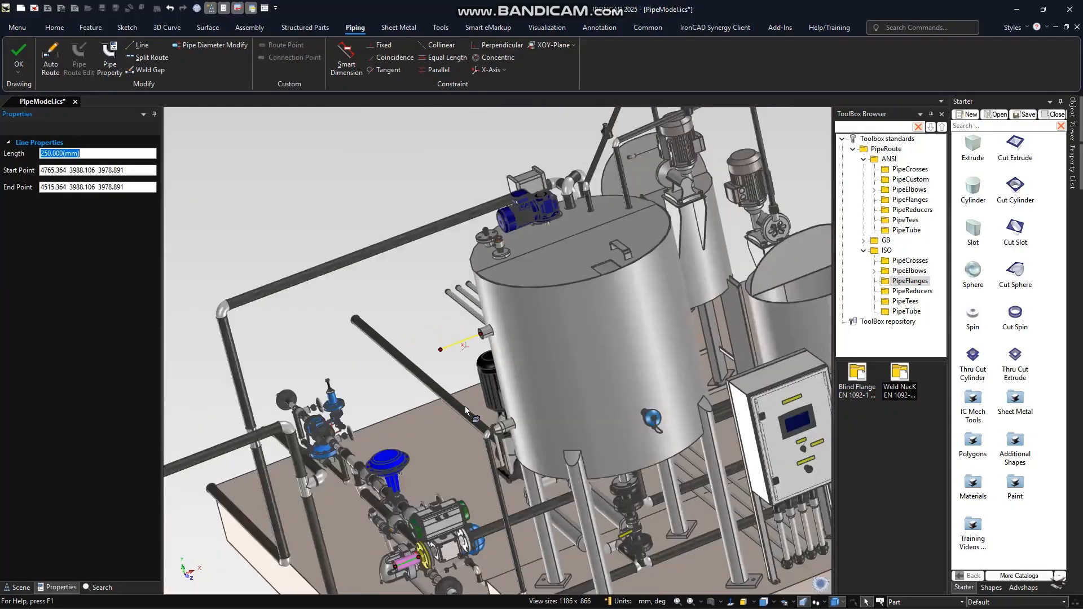
scroll(465, 411, down, 4)
middle_drag(499, 452, 523, 459)
scroll(508, 463, up, 5)
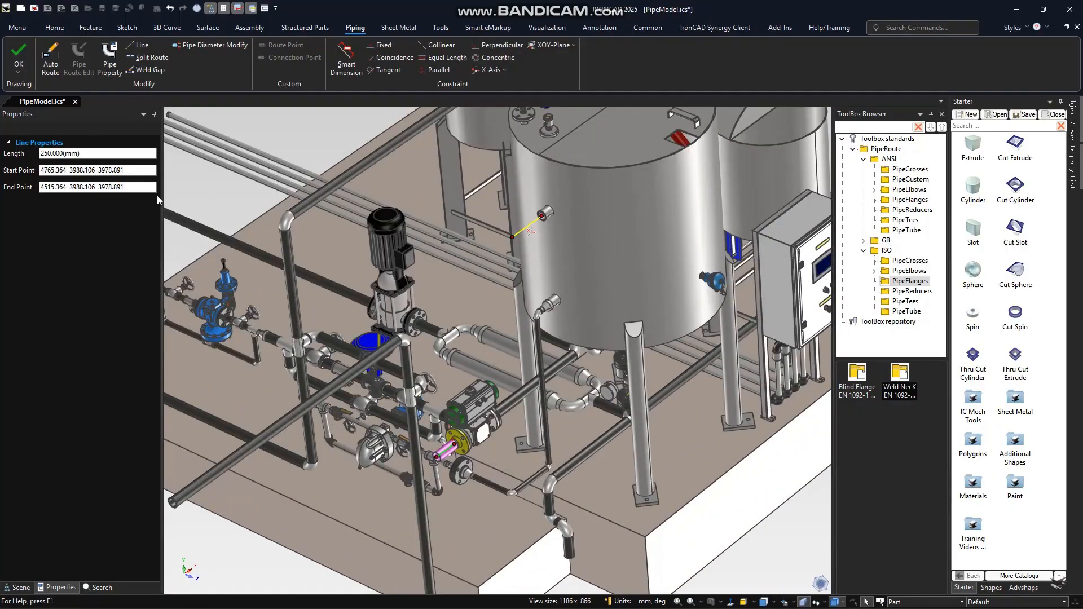
click(50, 57)
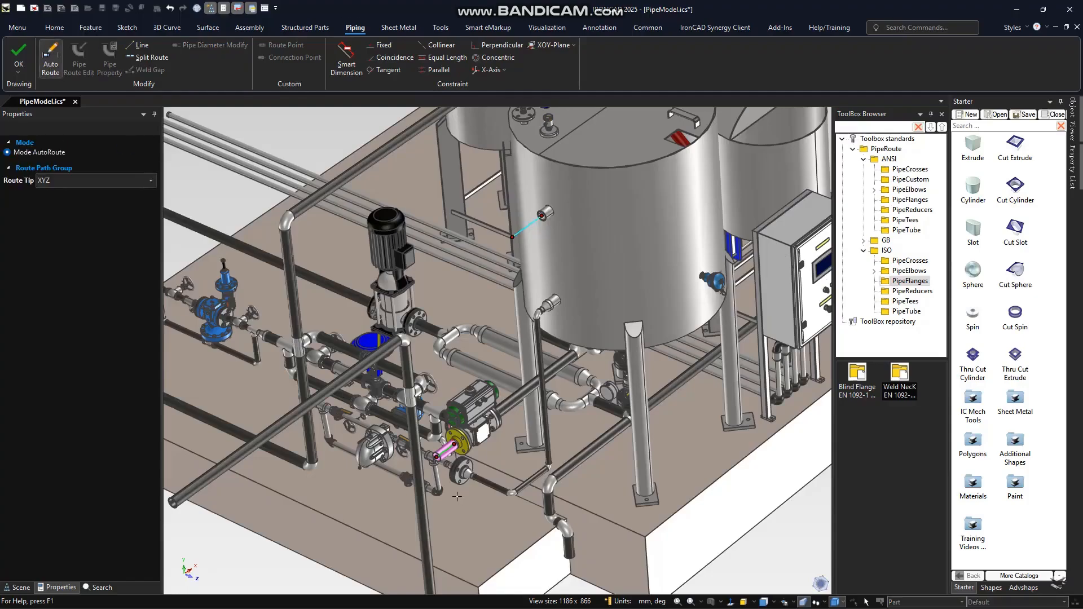
click(436, 457)
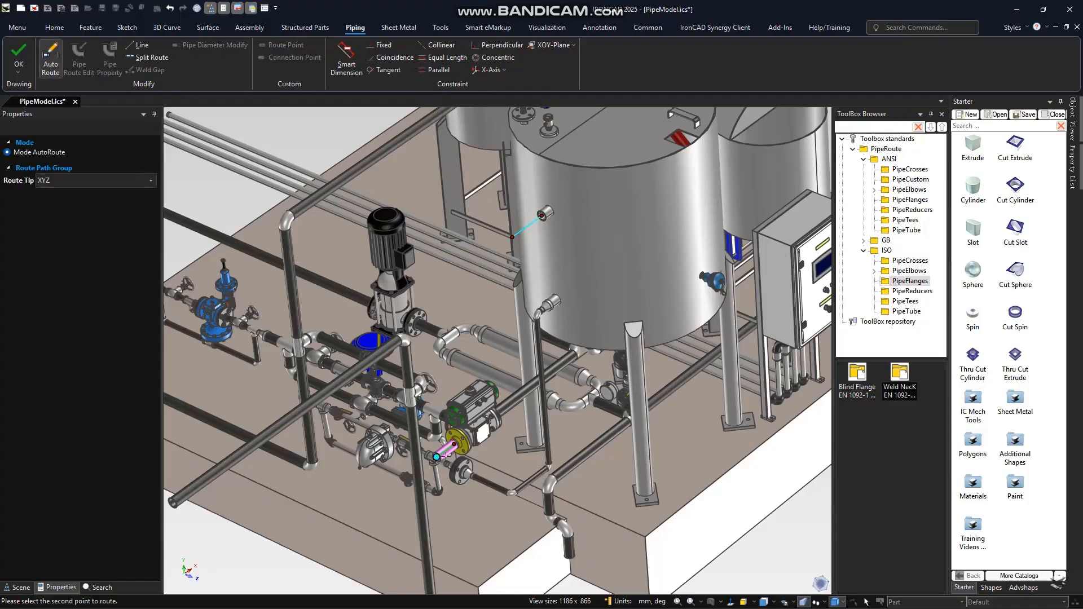
click(512, 236)
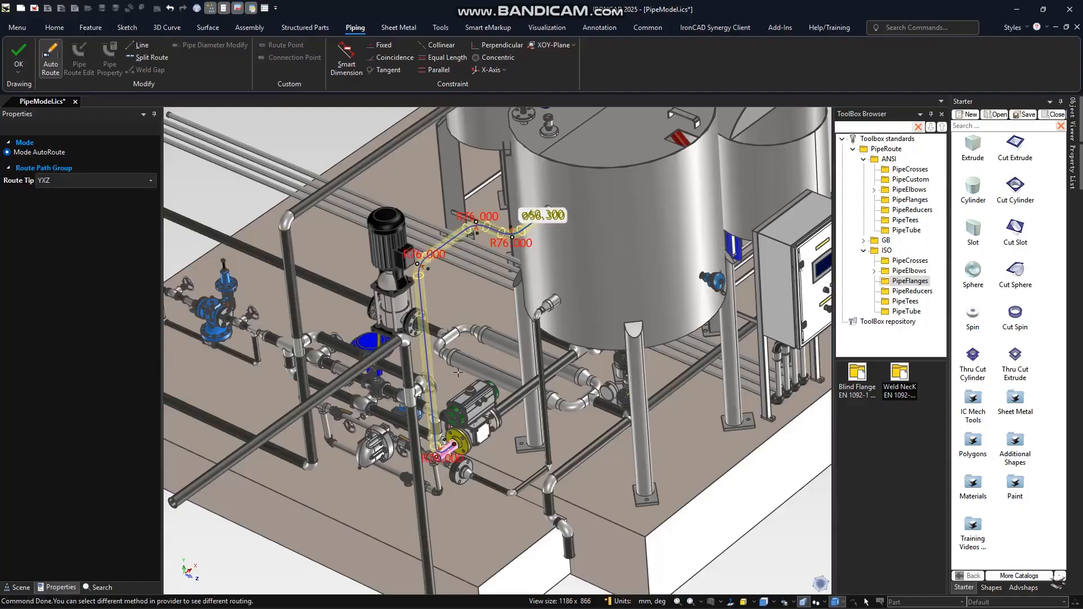
- Change the automatic route's path option to YZX and finish the pipe
click(69, 180)
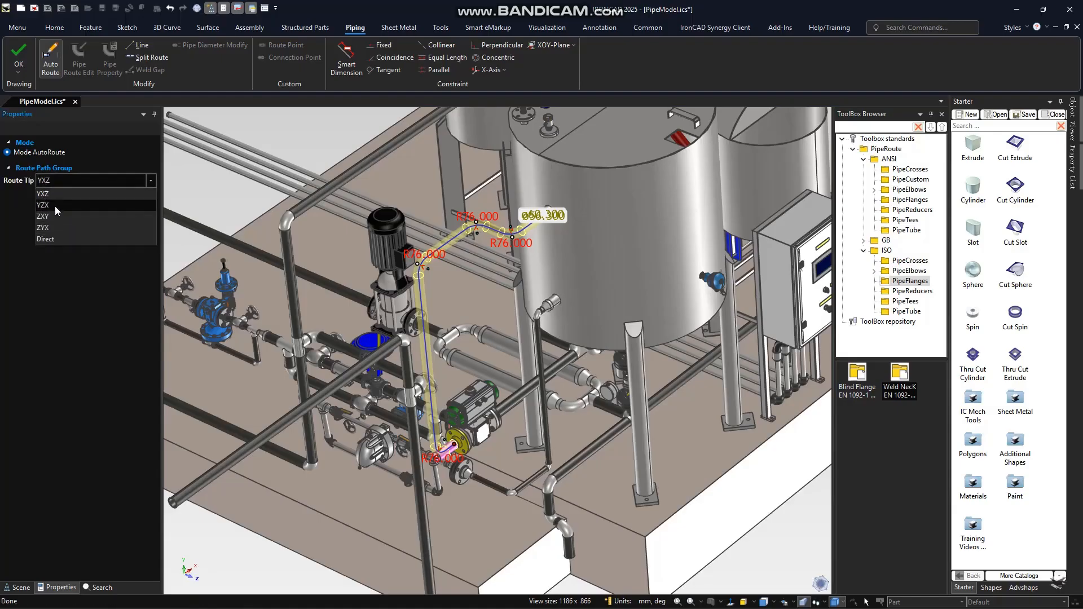
click(55, 205)
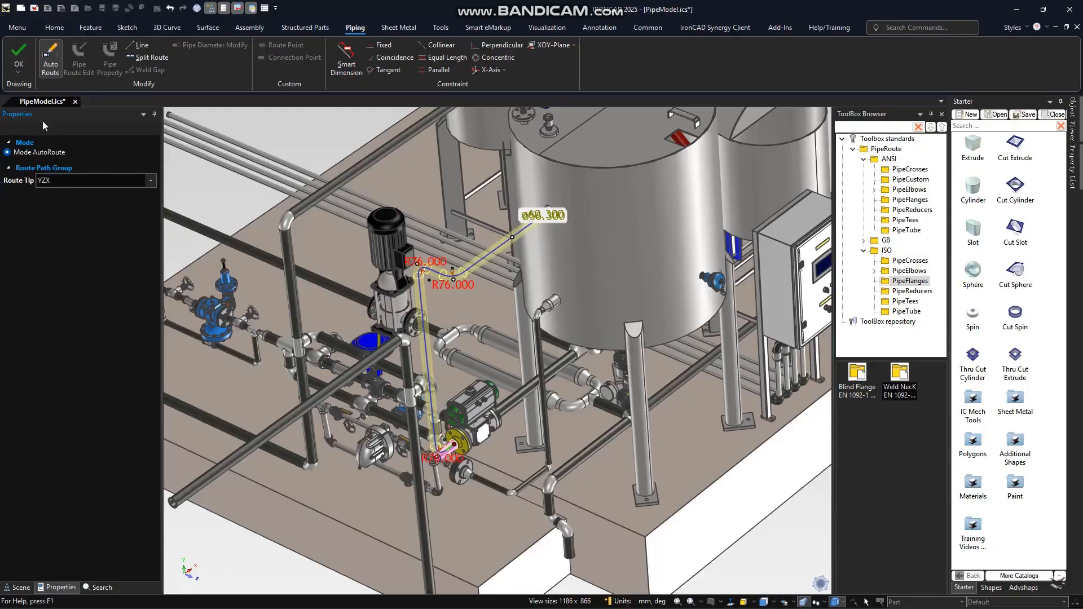
click(21, 54)
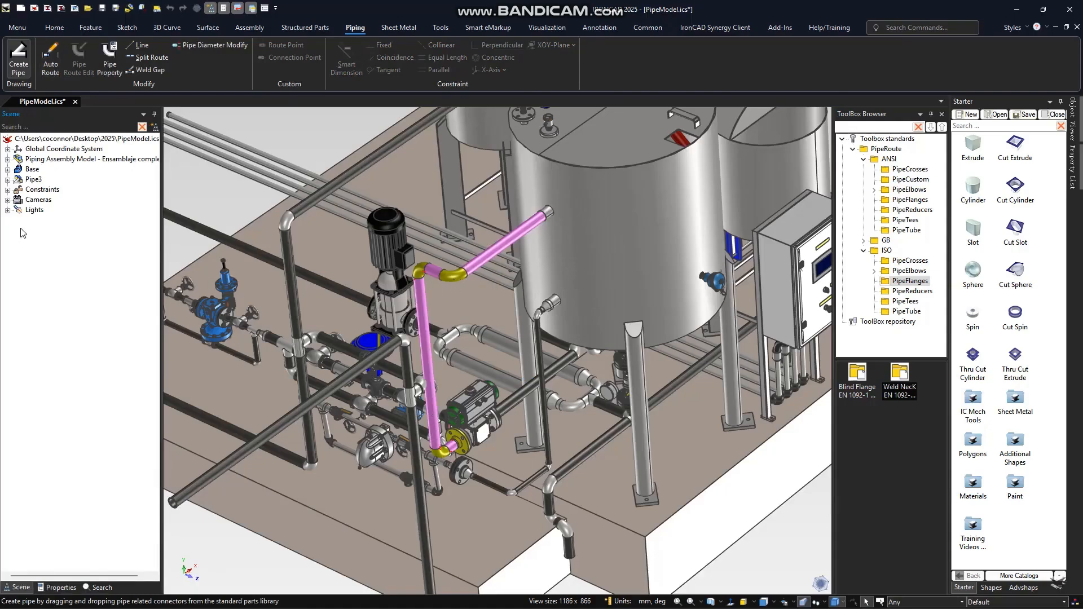
- Examine the components and route parts of the new pipe in the scene tree and view the run in the model
click(7, 179)
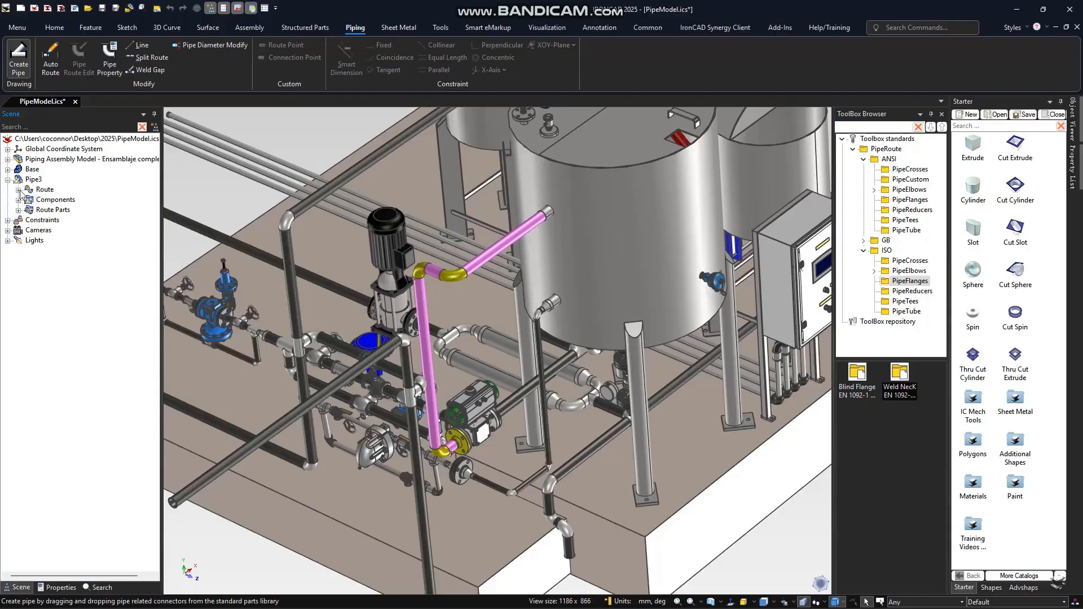
click(19, 200)
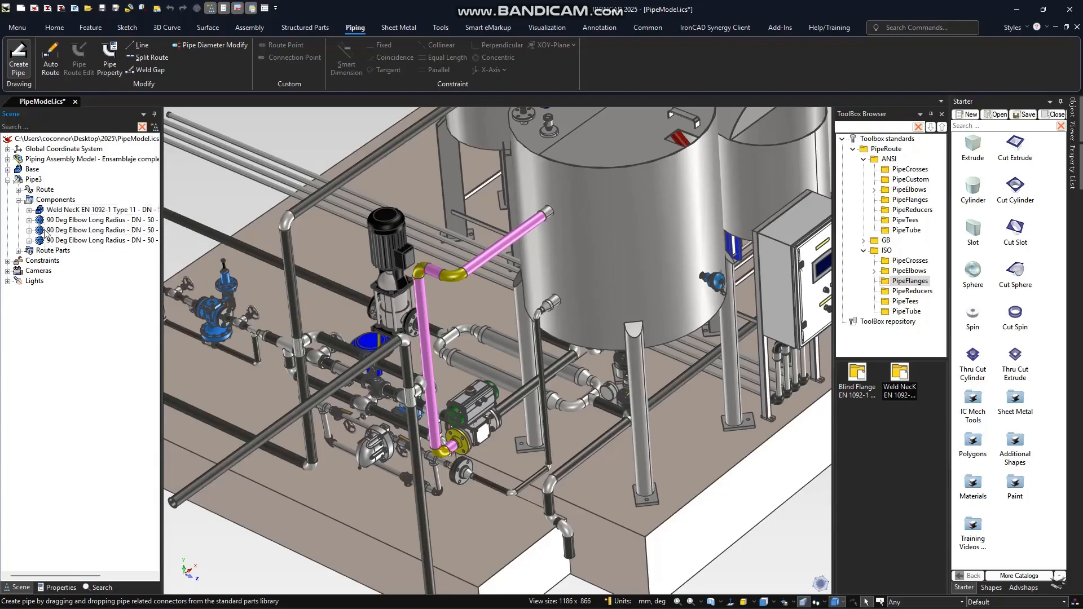
click(19, 251)
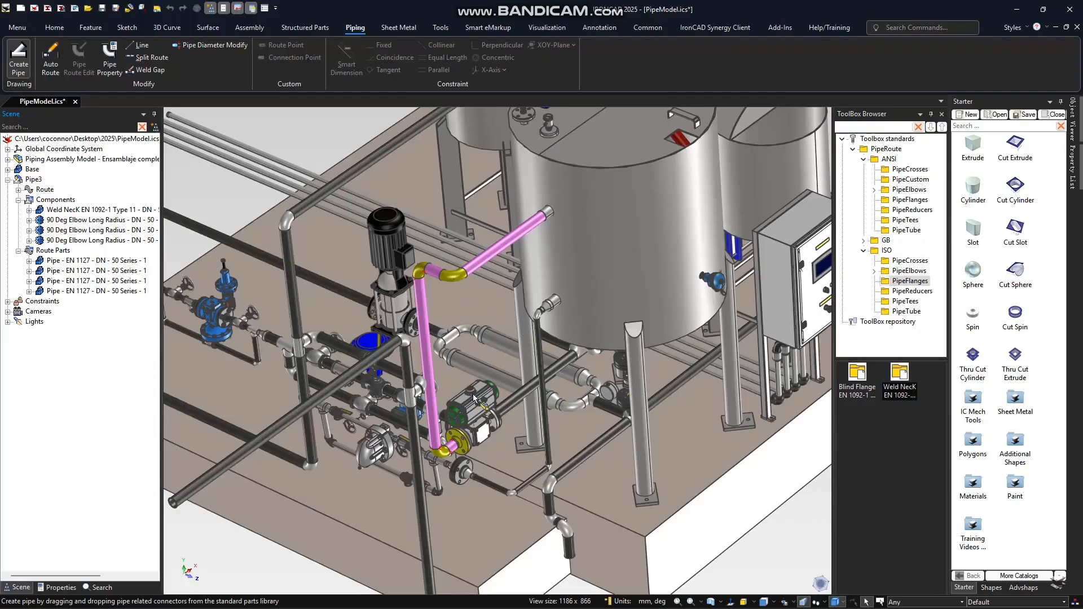
scroll(493, 333, up, 1)
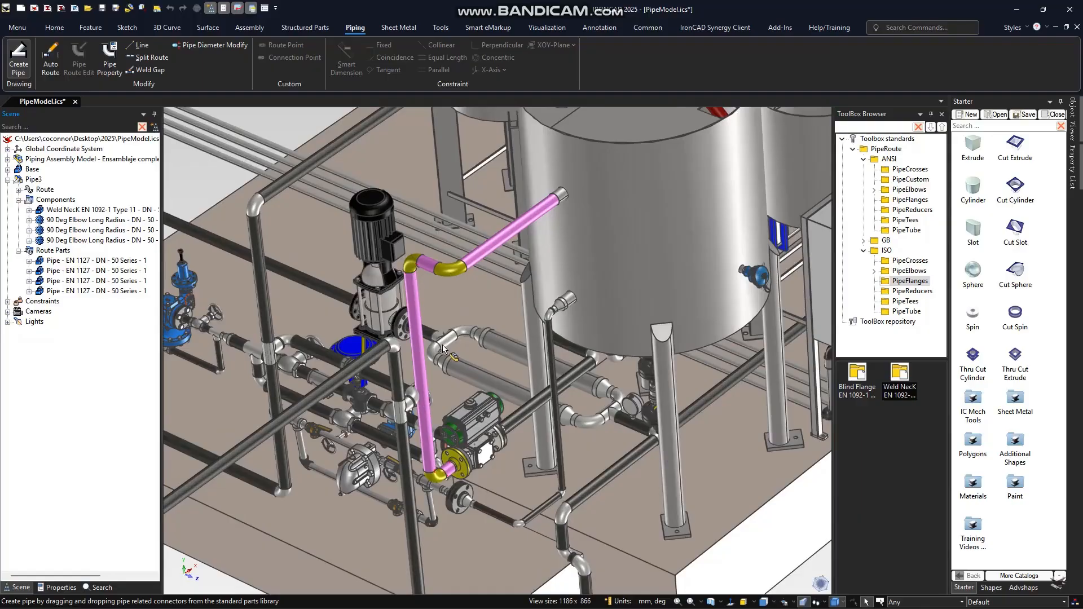
scroll(451, 359, down, 1)
scroll(469, 367, up, 1)
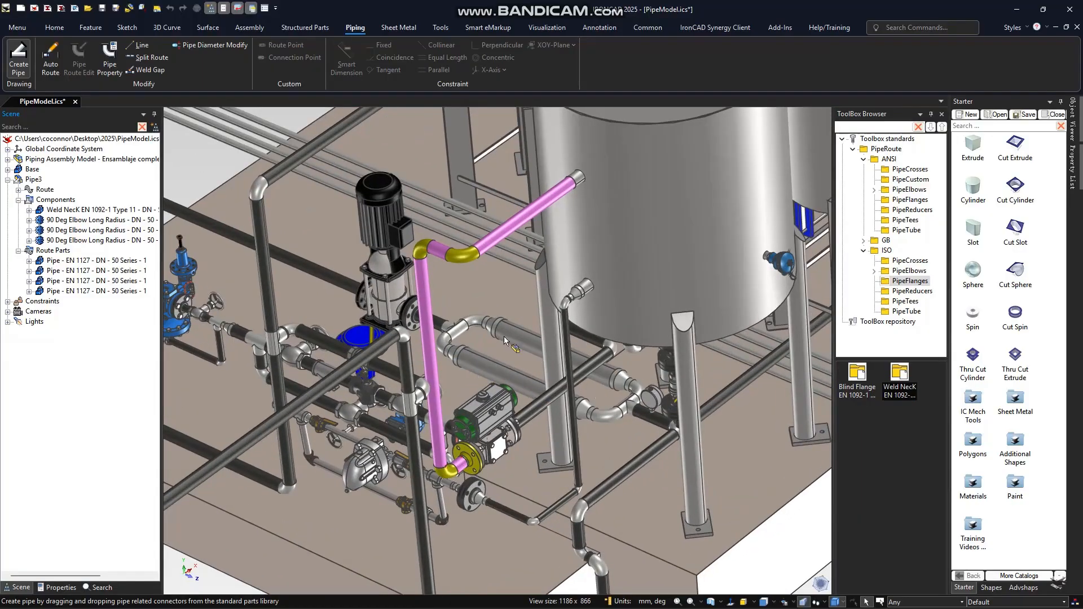
- Open the new pipe run between the valve and tank for route editing
click(503, 232)
right_click(502, 232)
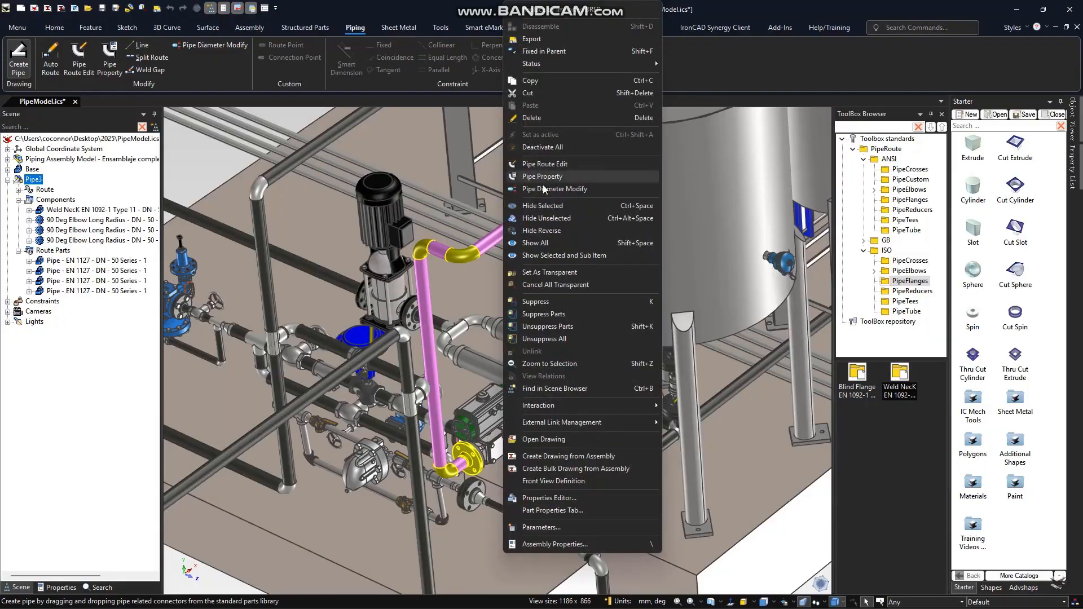
click(545, 164)
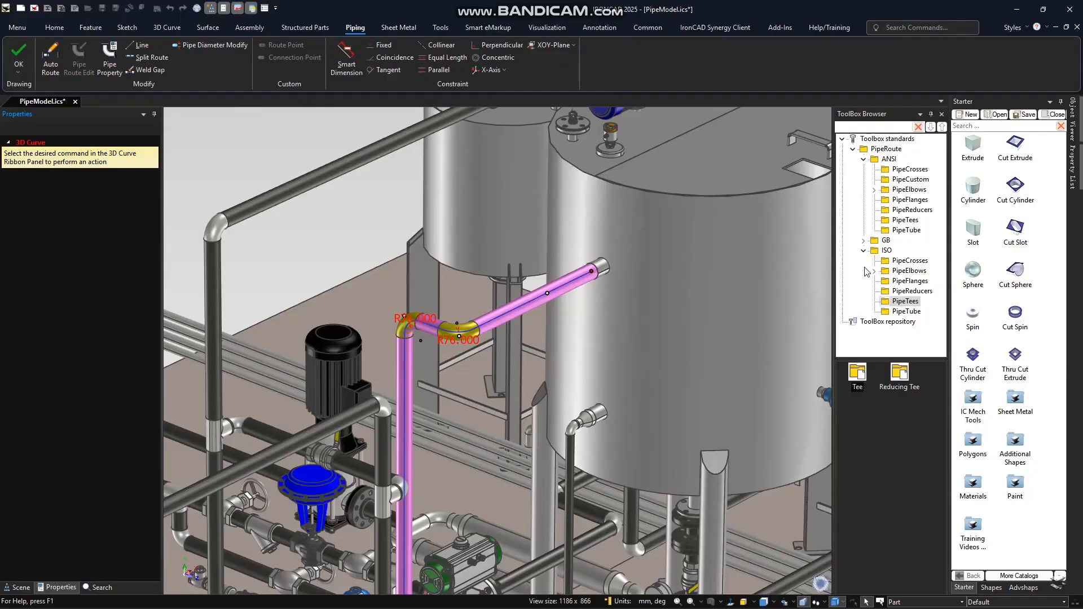
- Insert an ISO tee, DN 50 Series 1, into the pipe segment leading to the tank nozzle
click(894, 302)
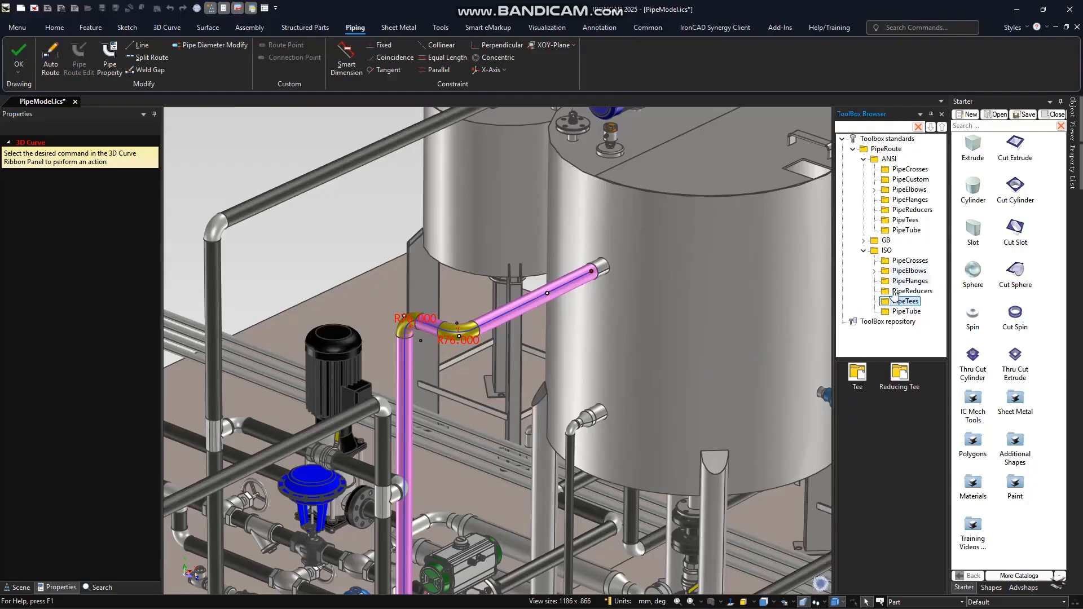
drag(856, 384, 523, 307)
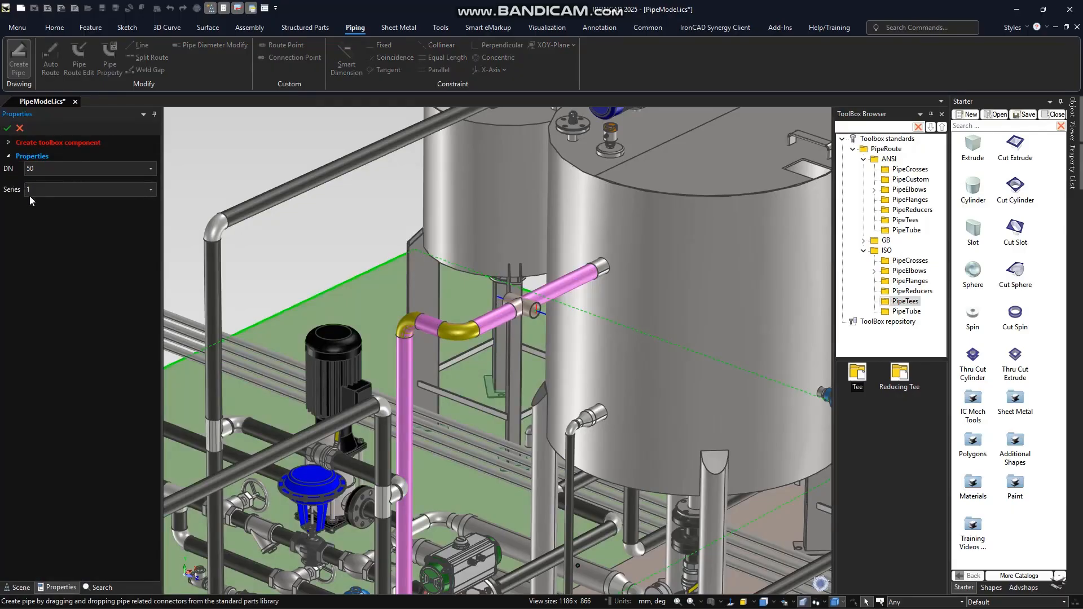
click(7, 128)
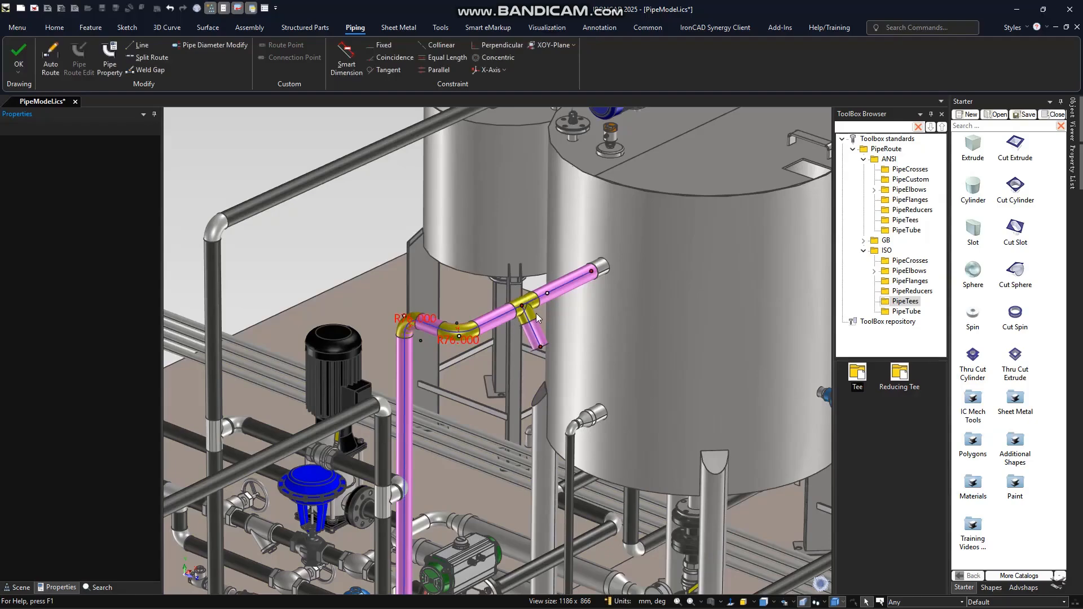
- Activate the TriBall on the tee's branch line and realign the detached TriBall with the axis of the main pipe run
click(535, 338)
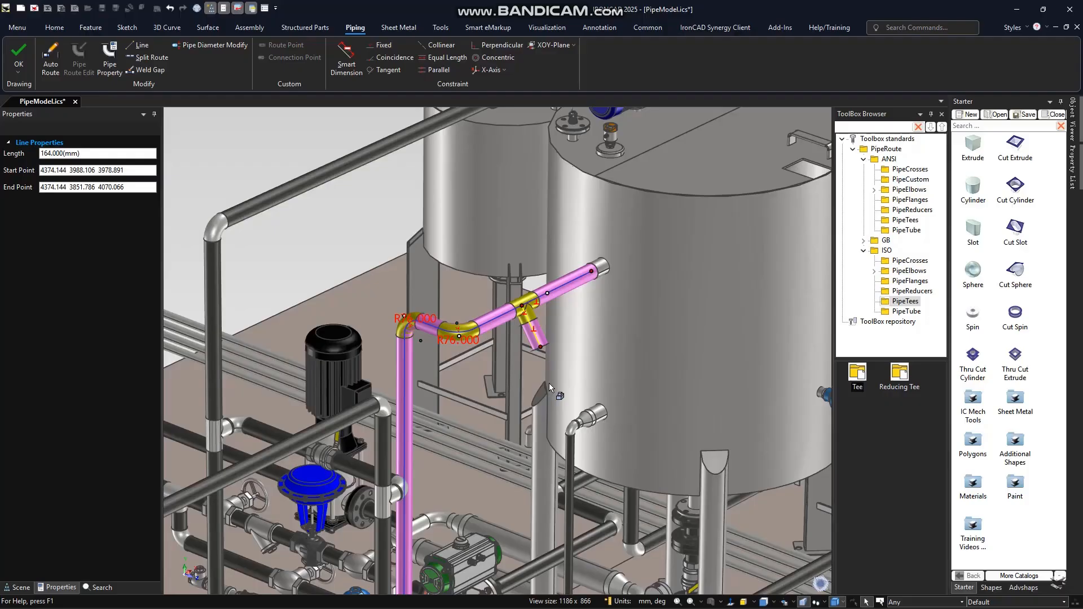
key(F10)
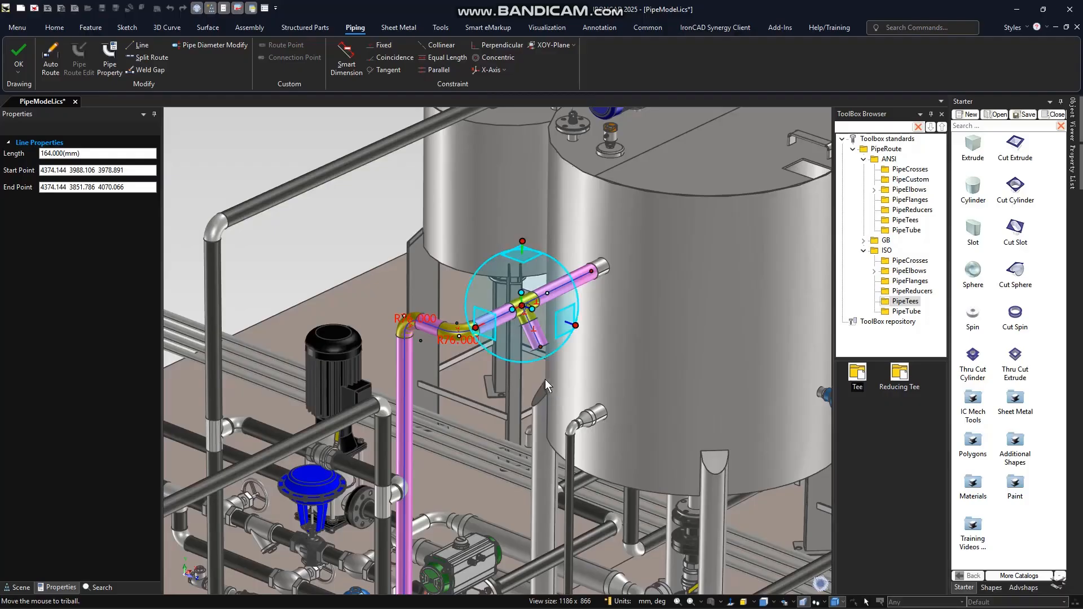
key(space)
drag(532, 309, 536, 338)
click(476, 327)
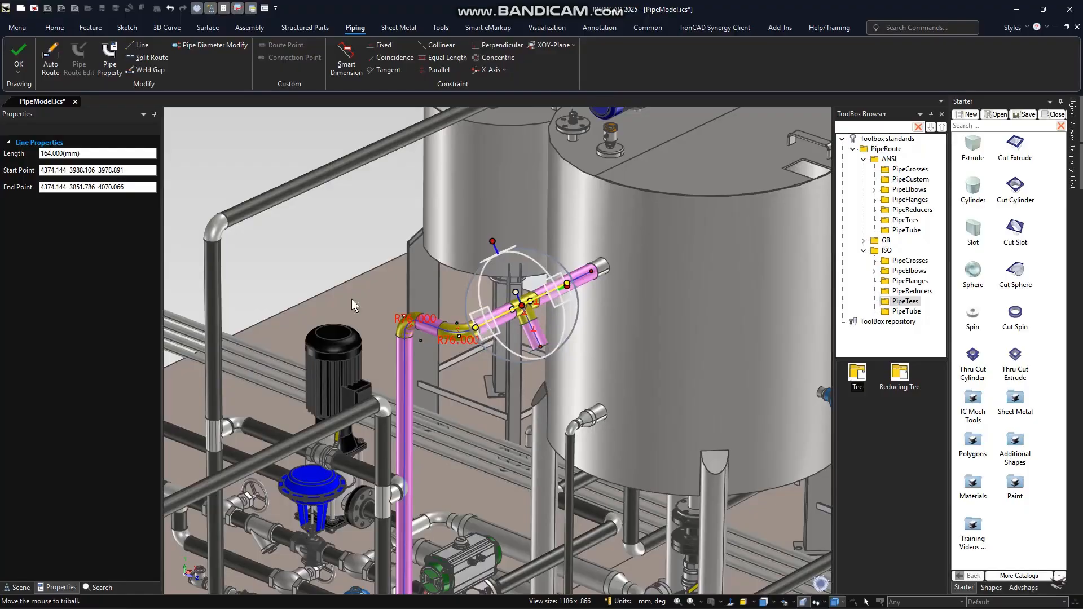
click(286, 250)
key(space)
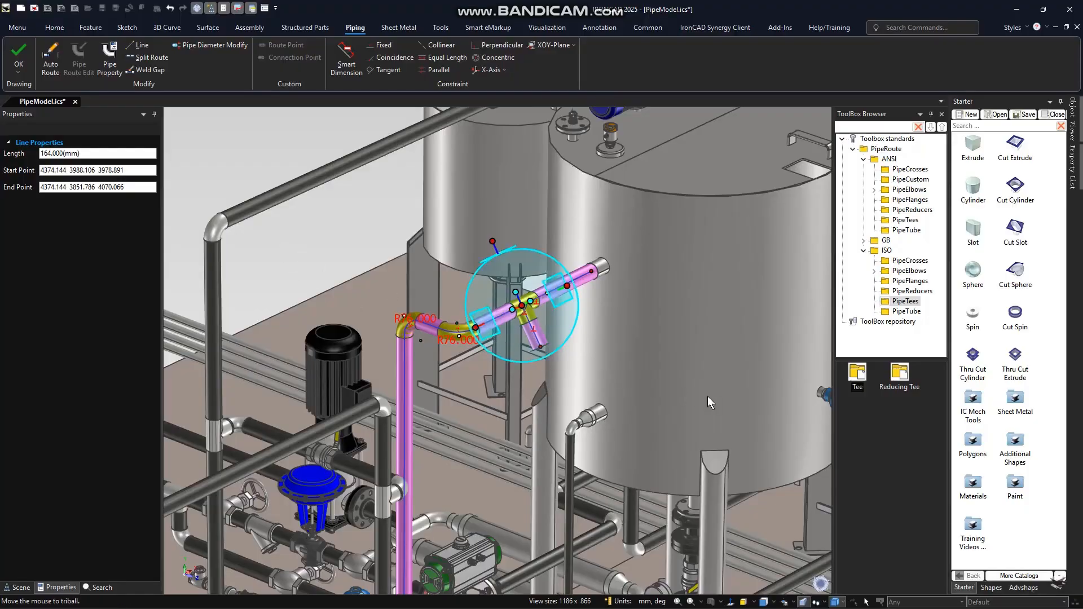
- Rotate the tee branch to horizontal about the run axis using Perpendicular To Face on the tank's top, and finish the route edit
middle_drag(707, 396, 694, 363)
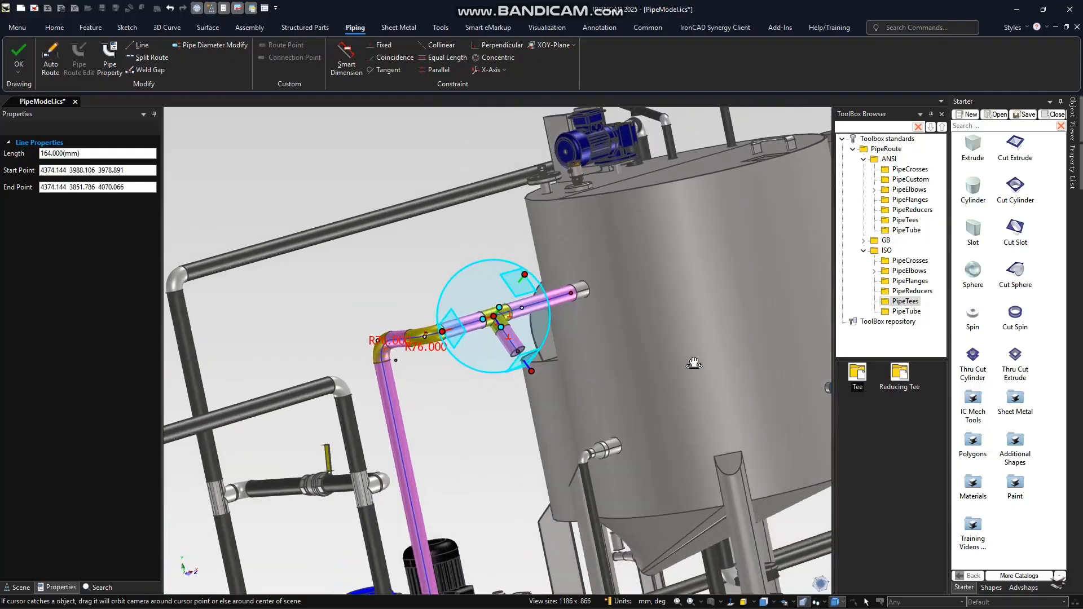
click(448, 333)
right_click(499, 309)
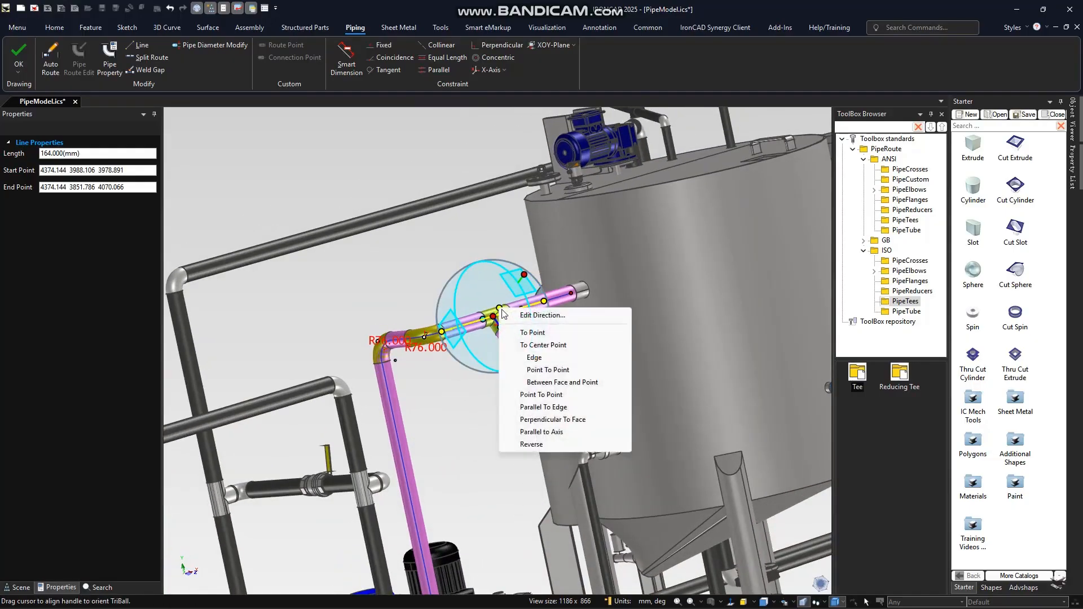
click(563, 418)
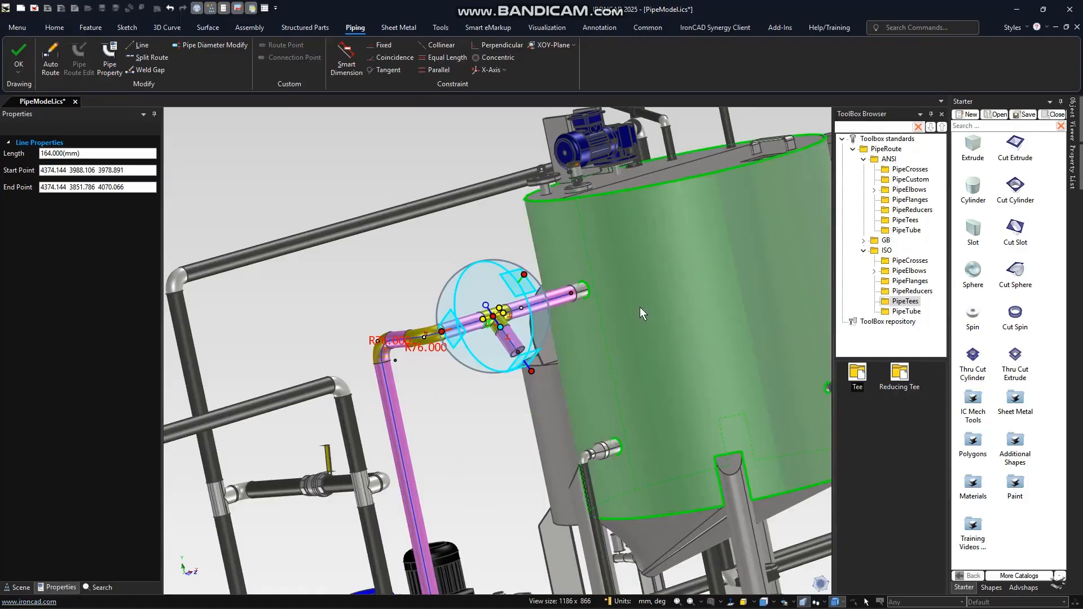
middle_drag(640, 307, 648, 215)
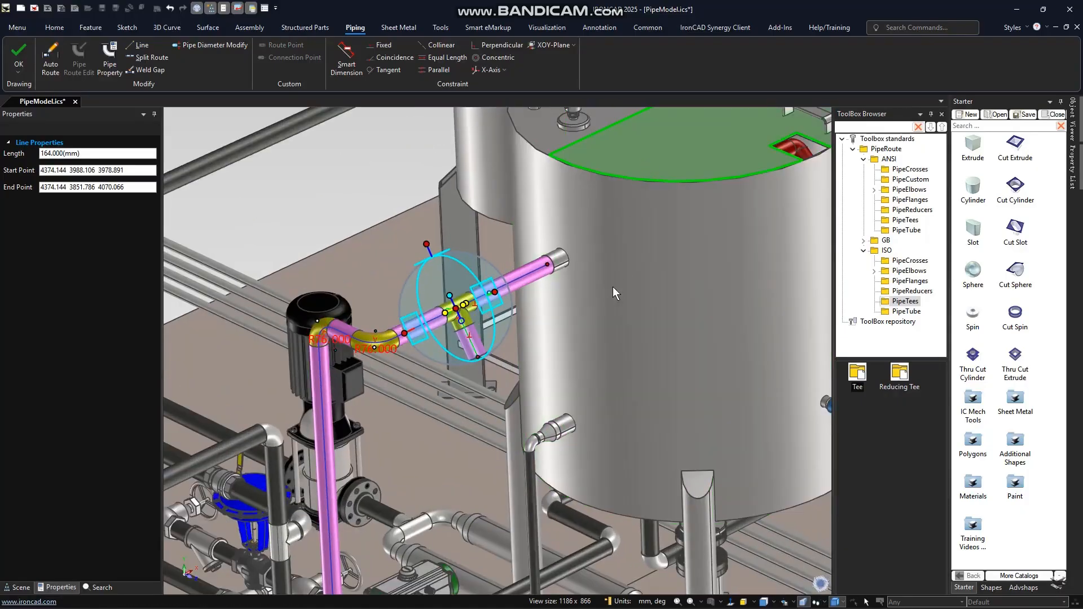
click(487, 350)
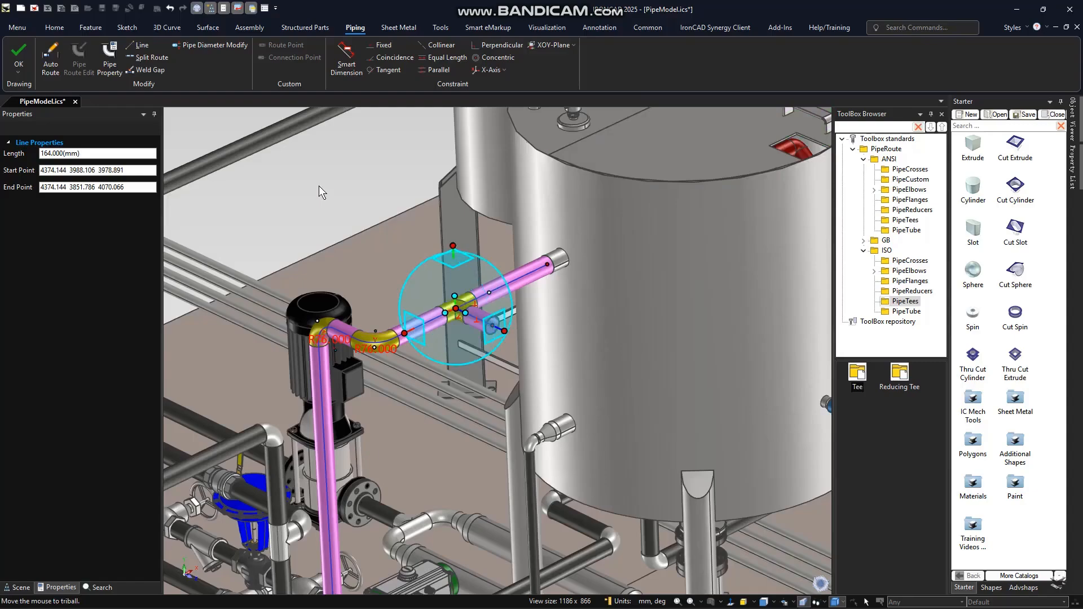
key(Escape)
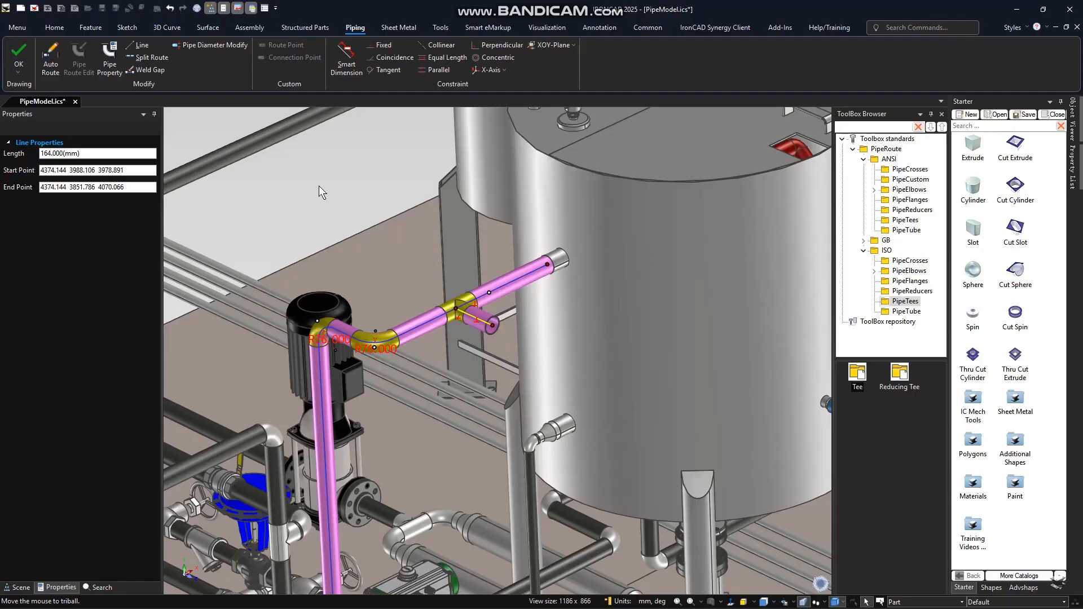
click(21, 57)
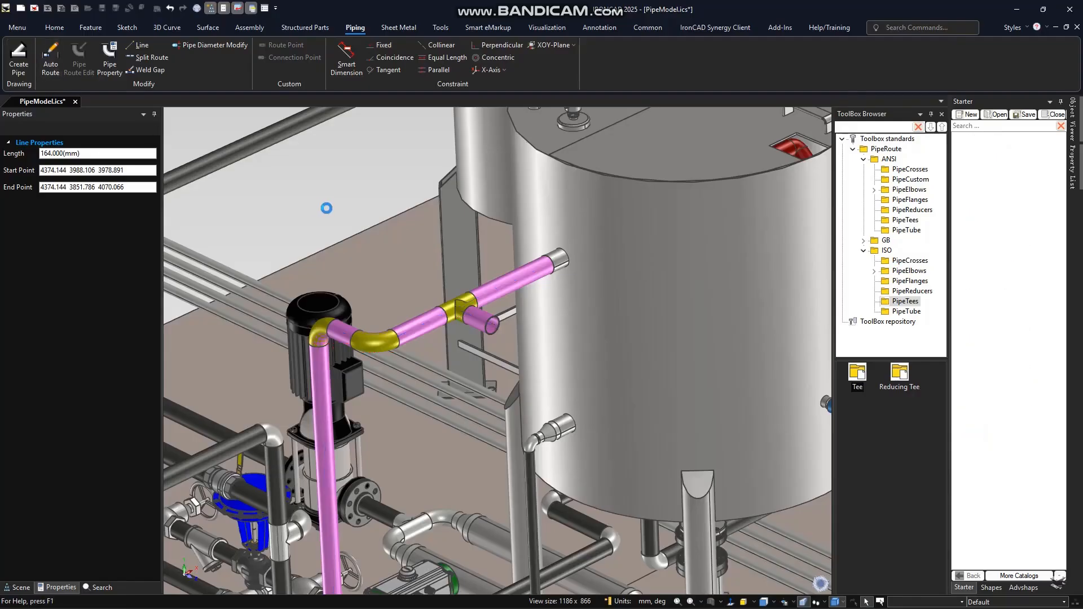
- Reopen the pipe for route editing and set the tee's branch line length to 300 mm
click(480, 318)
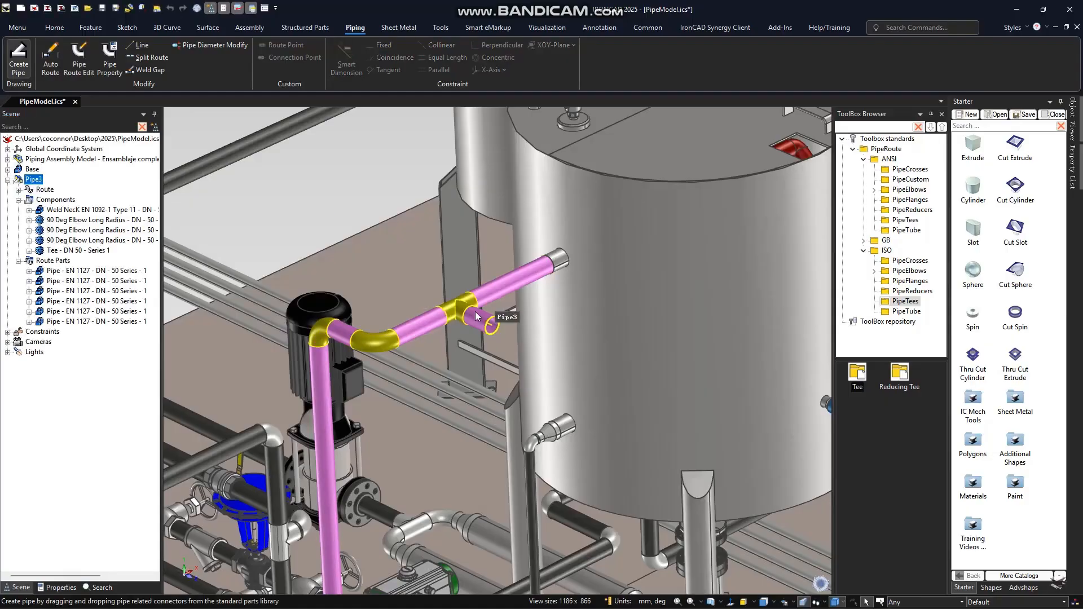
right_click(477, 317)
click(513, 164)
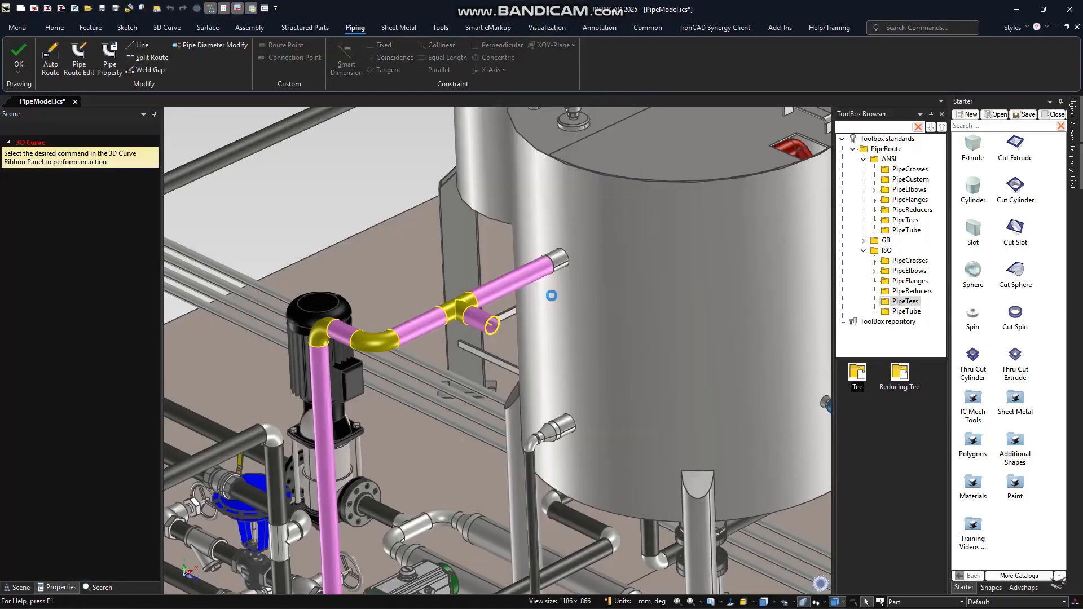
click(479, 319)
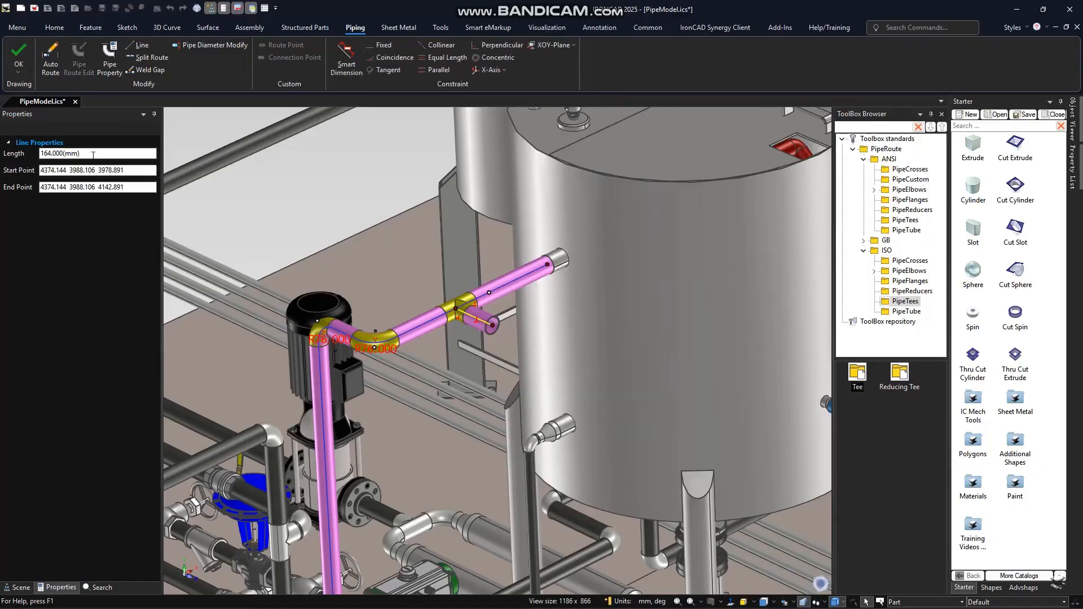
double_click(93, 153)
text(300)
key(Return)
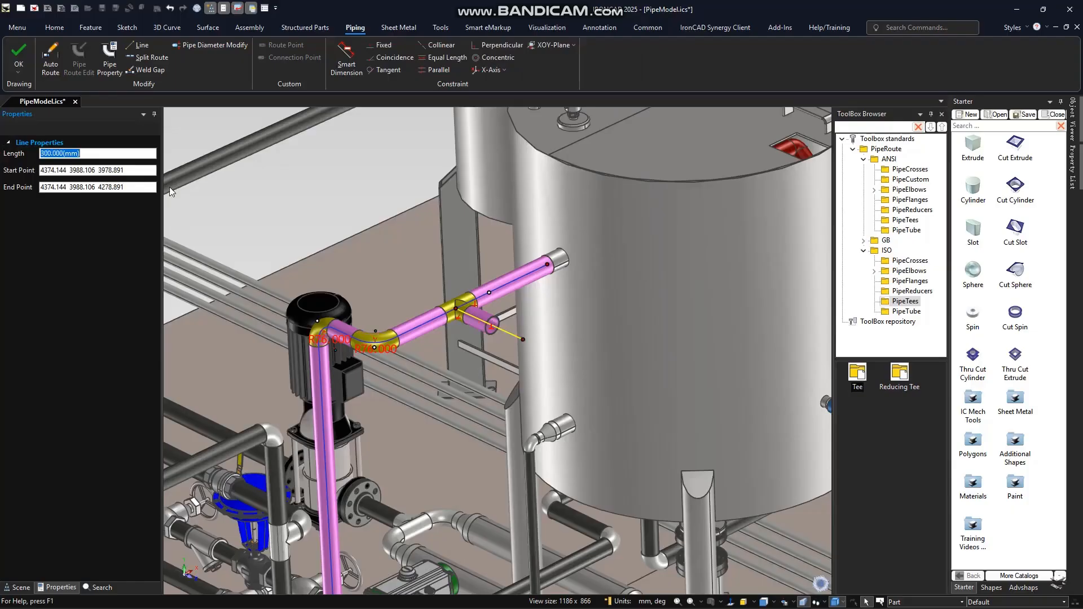
- Place an ISO weld neck flange, DN 50 and PN 10, against the blue flange at the base's lower corner and extend a short pipe from it
scroll(545, 458, down, 5)
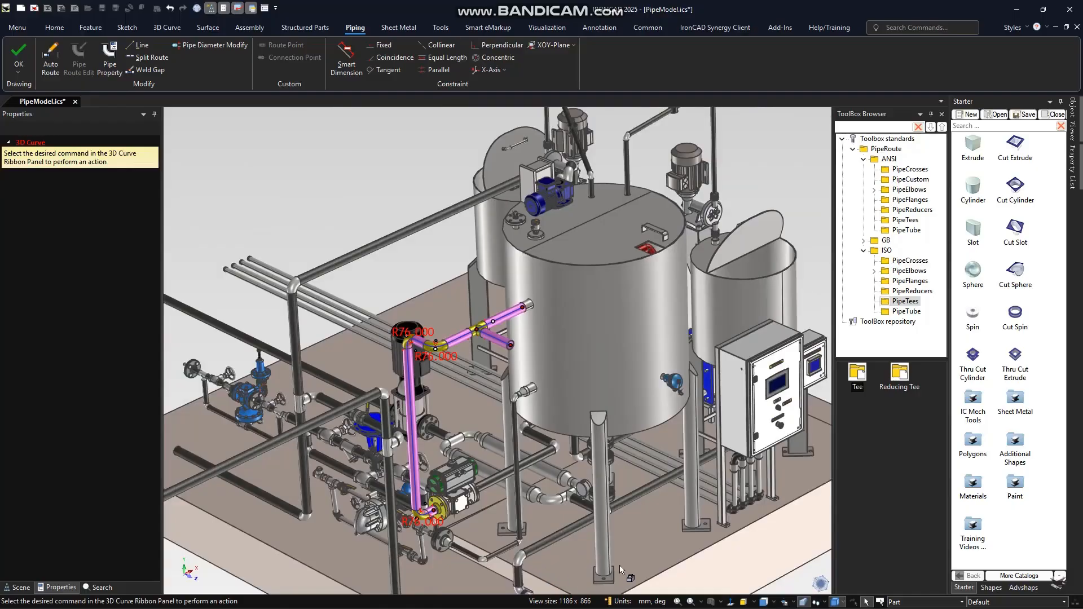
middle_drag(620, 565, 671, 548)
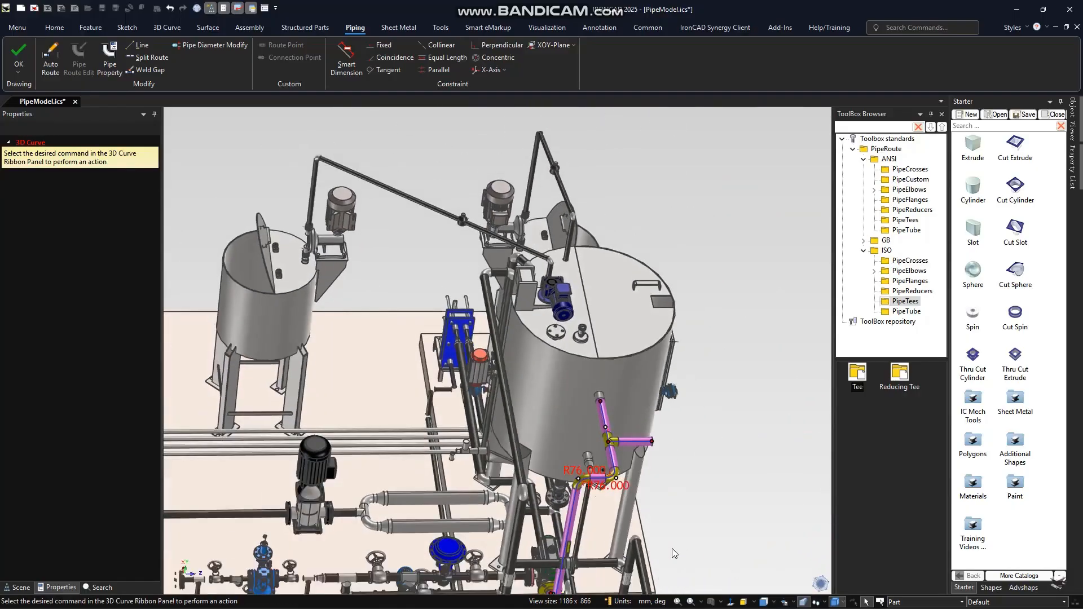
scroll(671, 549, down, 5)
middle_drag(674, 502, 611, 490)
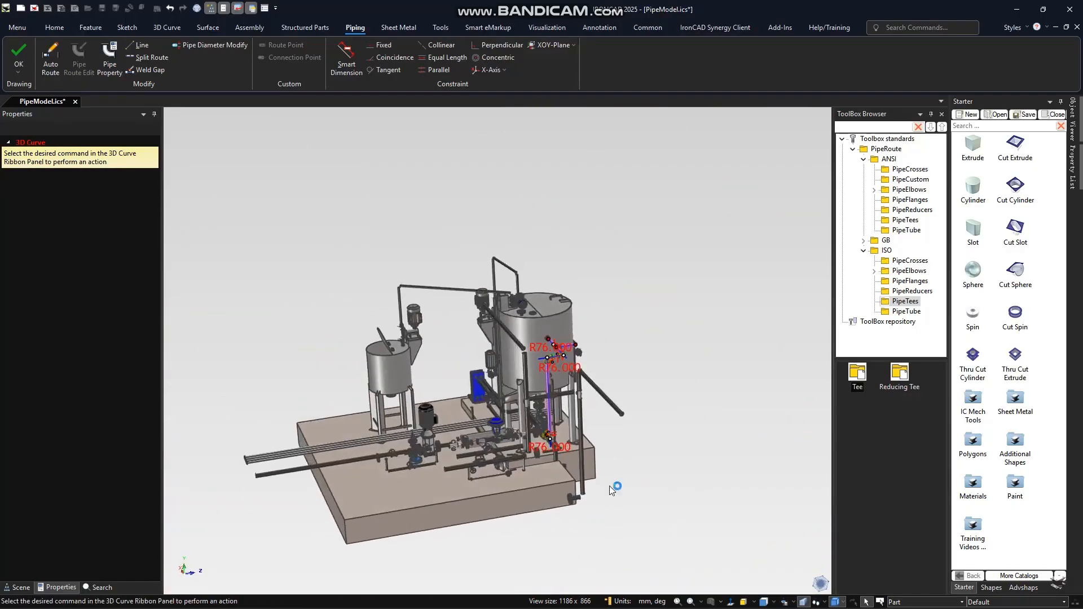
scroll(611, 490, up, 8)
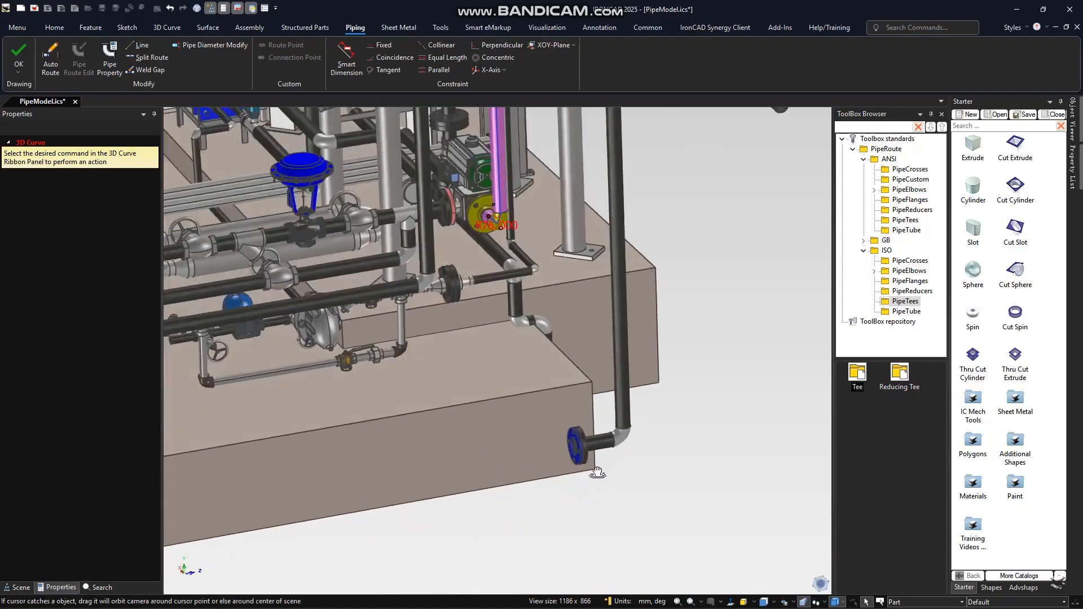
scroll(581, 451, up, 6)
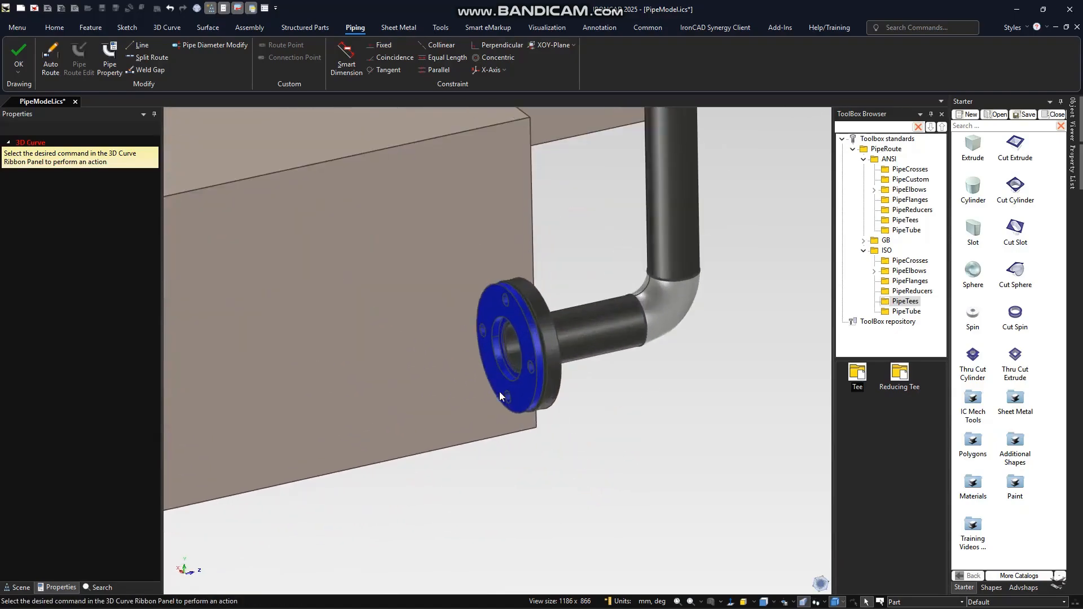
click(911, 291)
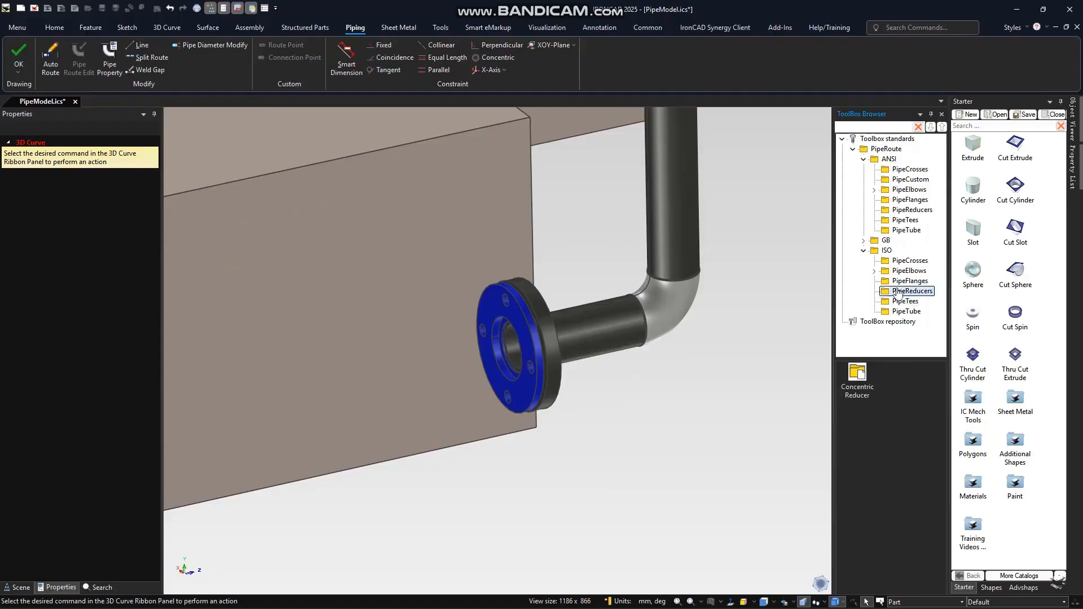
click(910, 280)
drag(899, 373, 521, 376)
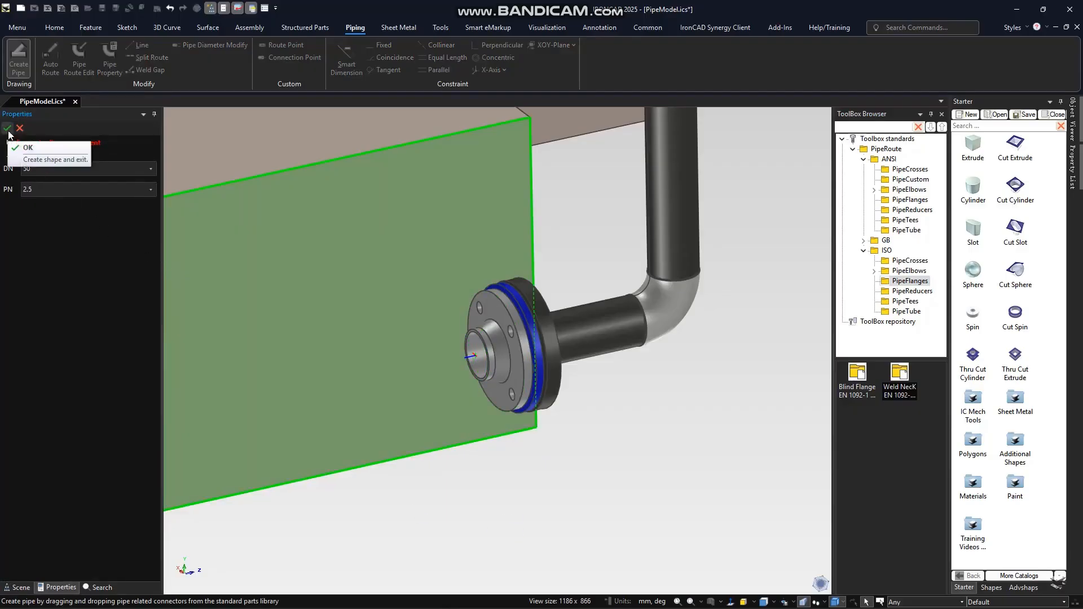
click(66, 189)
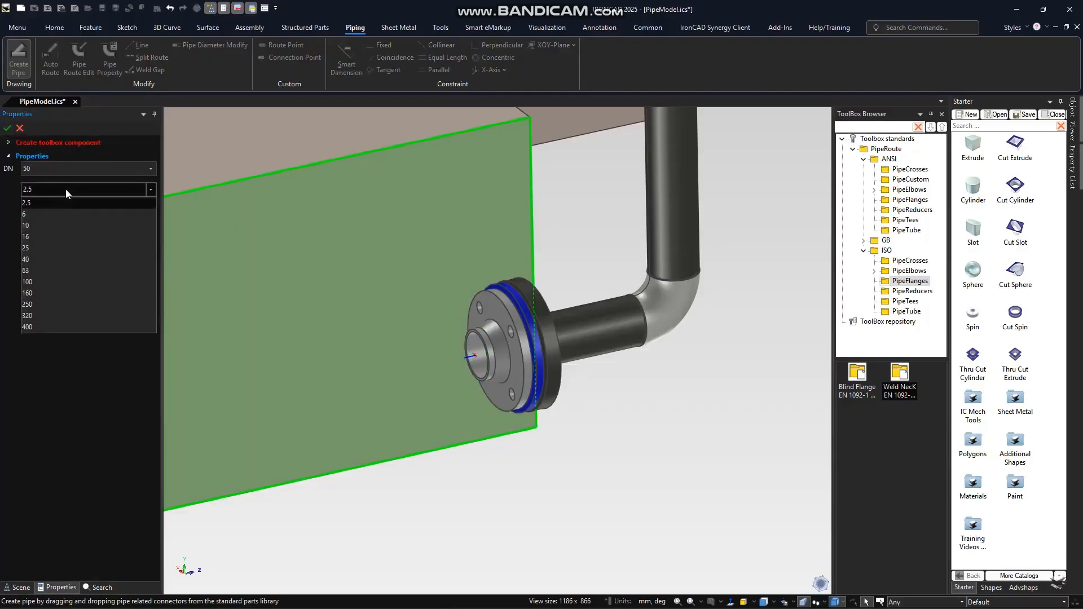
click(55, 225)
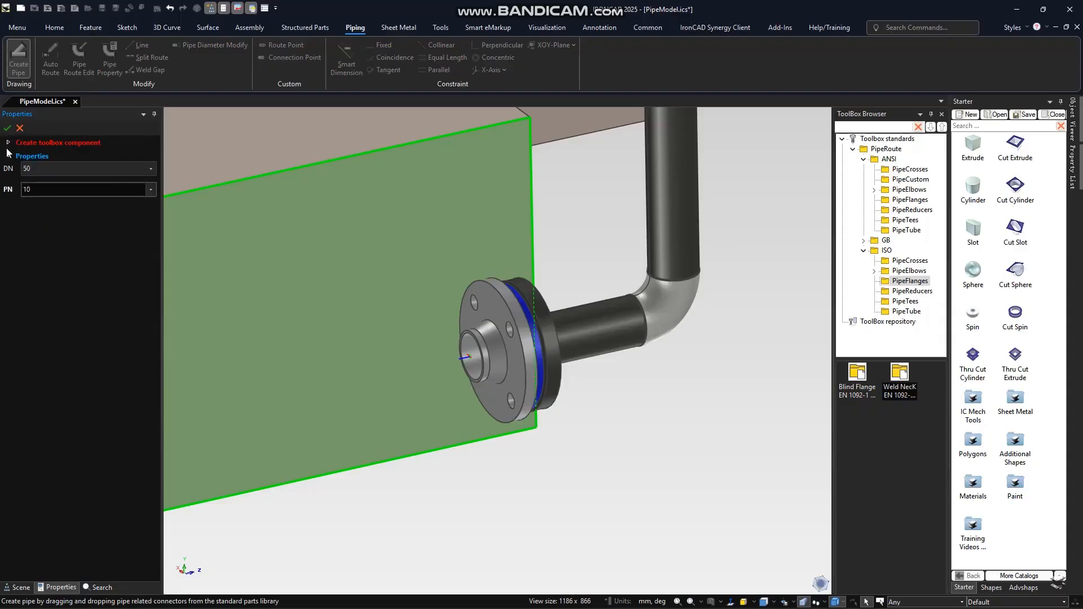
click(8, 128)
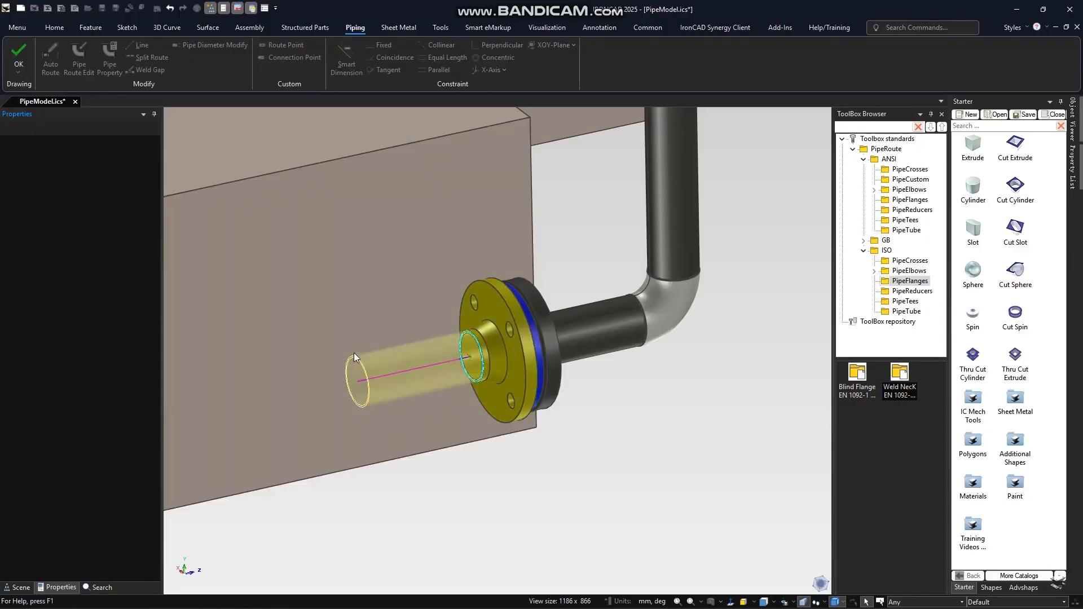
click(355, 354)
- Auto-route the pipe from the free end at the new lower flange to the end of the tee branch
scroll(438, 343, down, 8)
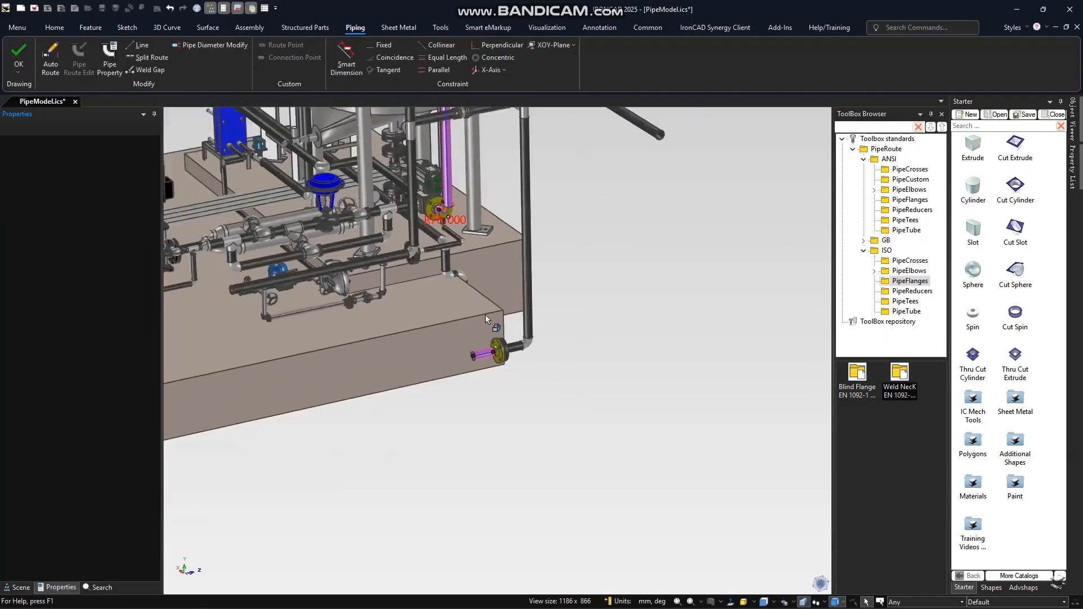
scroll(485, 319, down, 2)
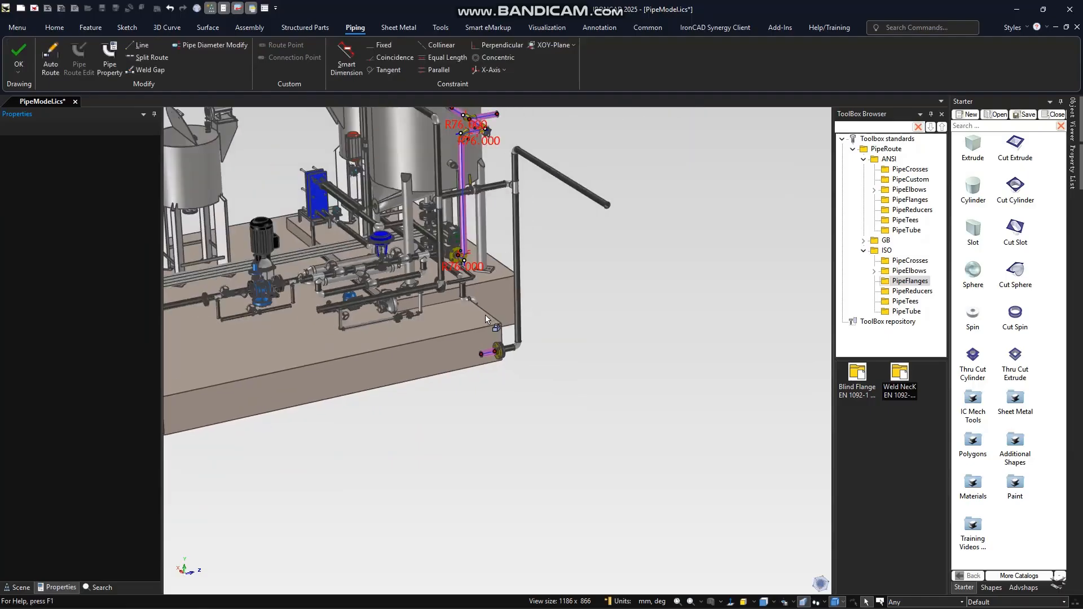
click(47, 62)
click(480, 354)
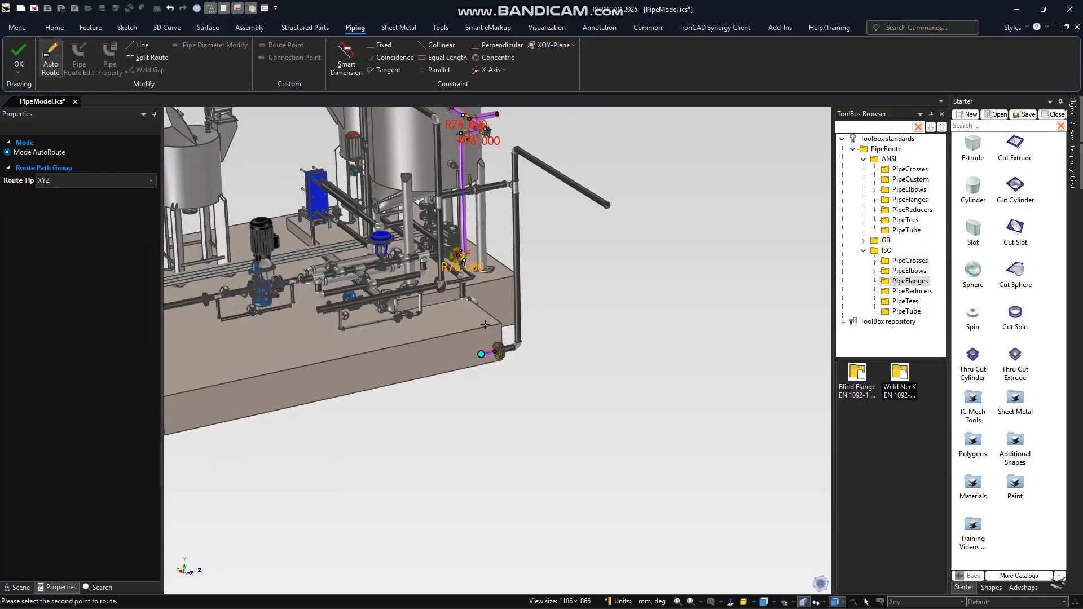
click(496, 114)
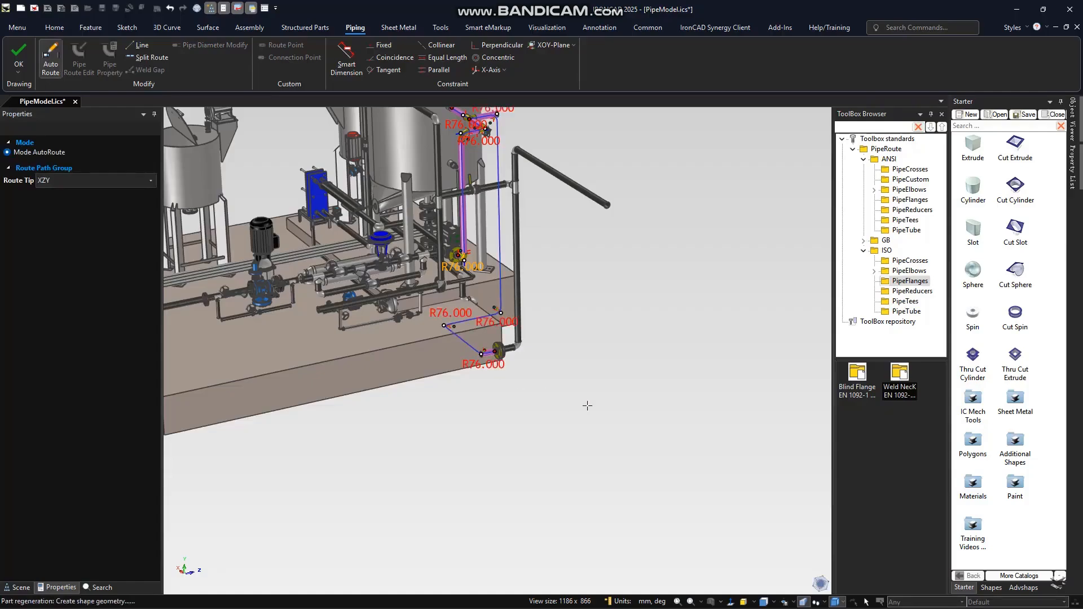
mouse_move(588, 387)
middle_down()
mouse_move(640, 384)
mouse_move(684, 348)
mouse_move(639, 384)
mouse_move(604, 376)
middle_up()
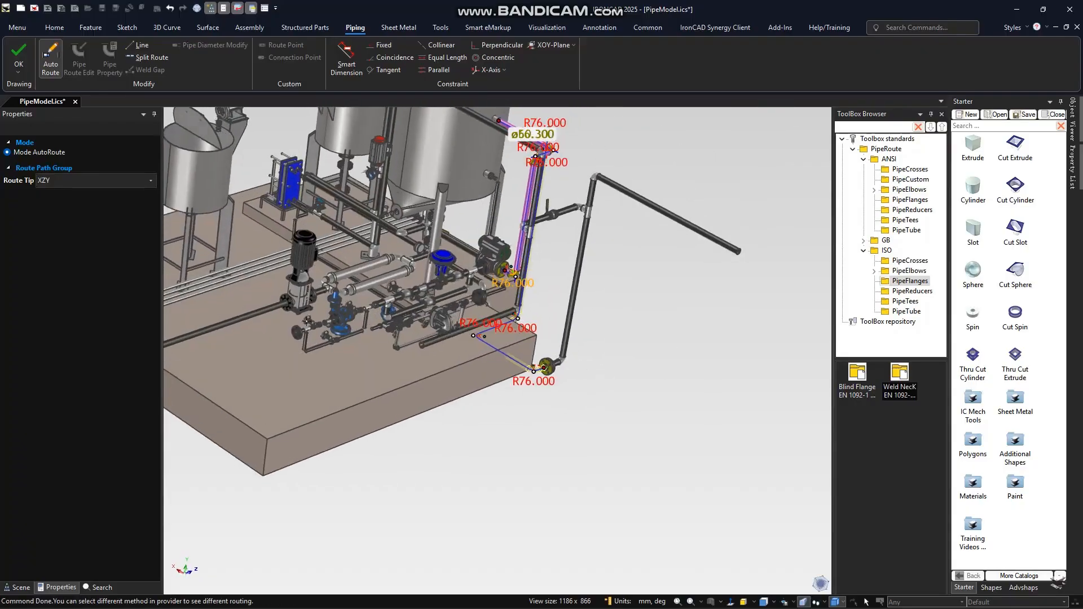
- Set the route path between the lower flange and the tee branch to YZX and finish the pipe
click(77, 180)
click(72, 204)
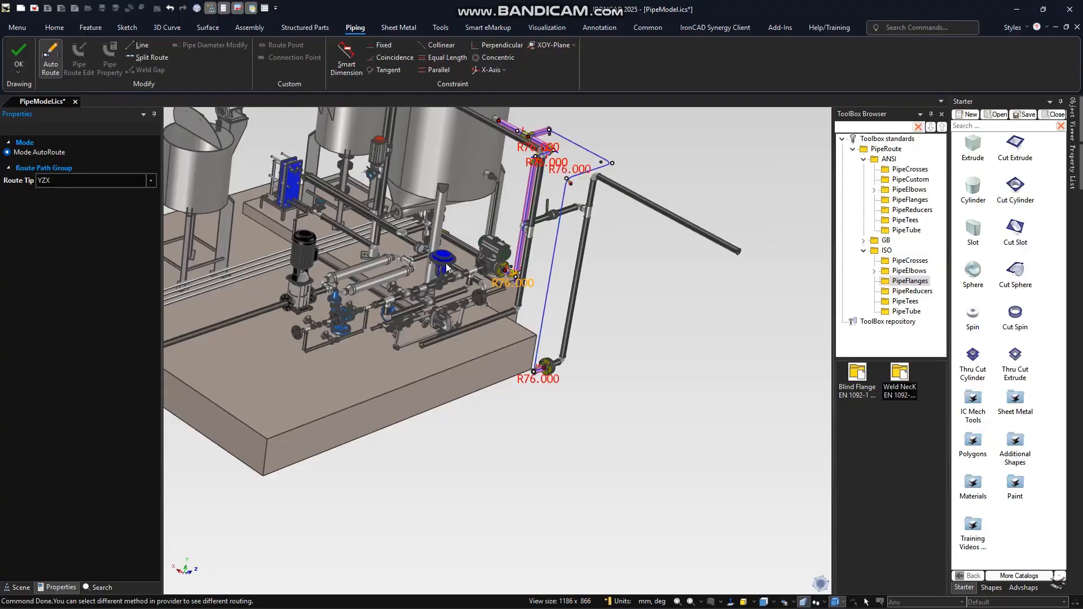
click(20, 71)
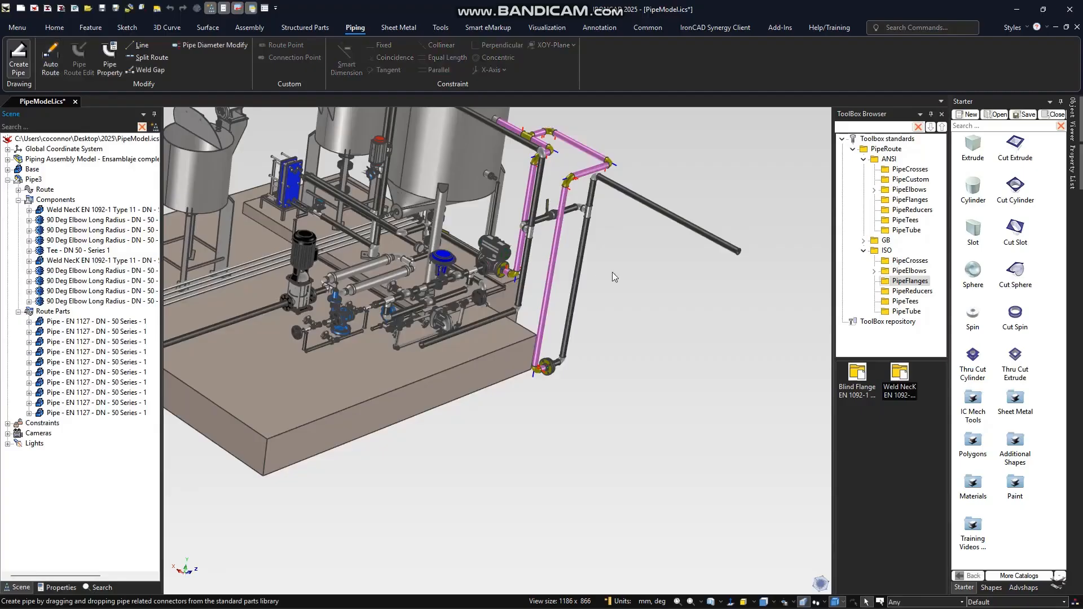
- Examine the finished pipe run and its tee branch from several sides, and view the ANSI custom pipe components in the library
middle_drag(629, 463, 477, 468)
scroll(421, 200, up, 5)
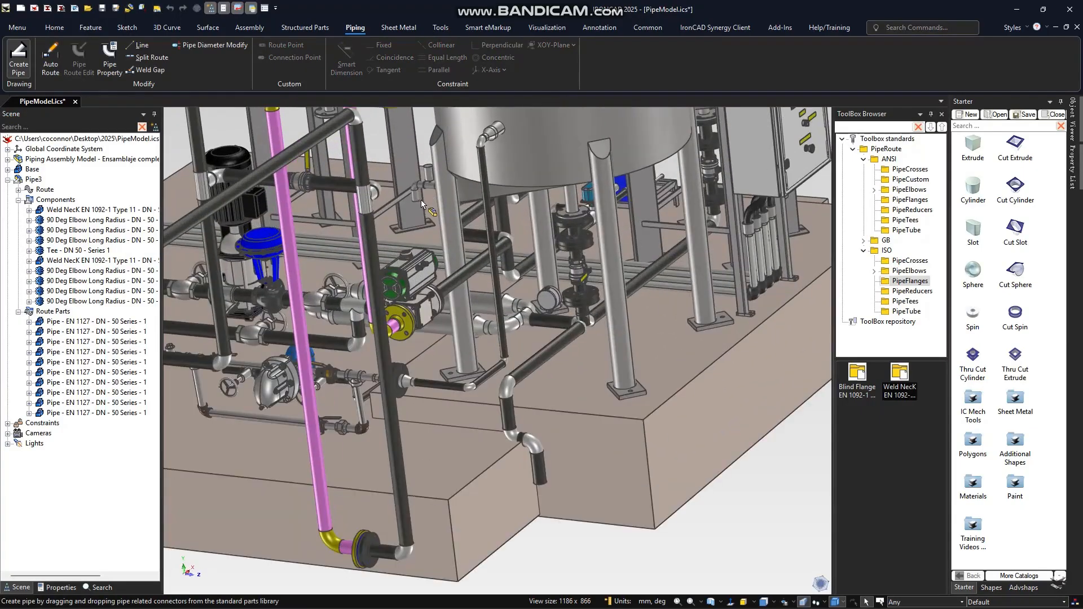
scroll(515, 236, down, 5)
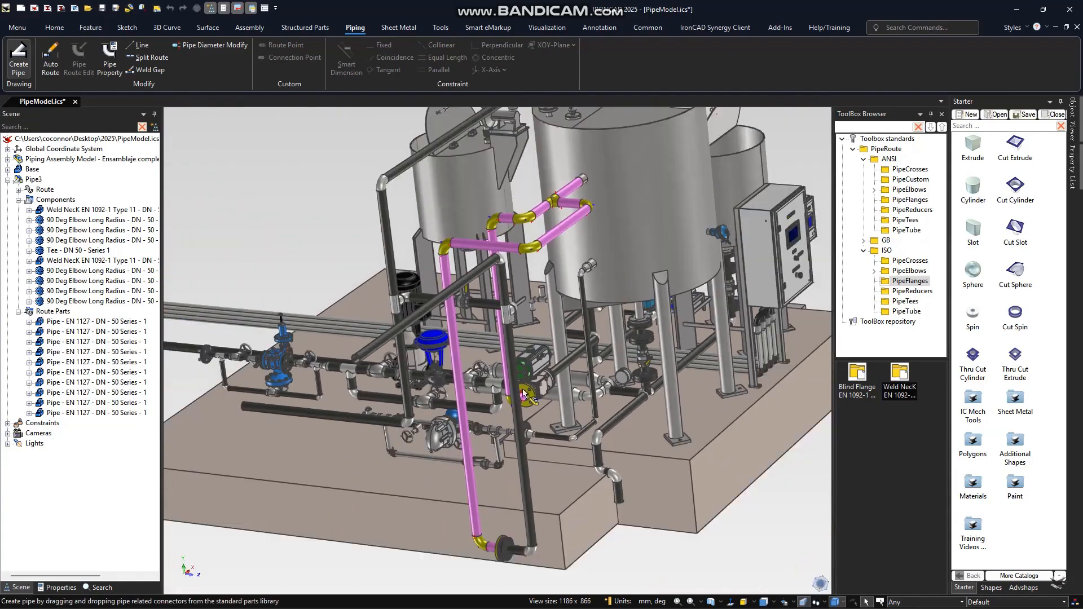
middle_drag(605, 378, 496, 375)
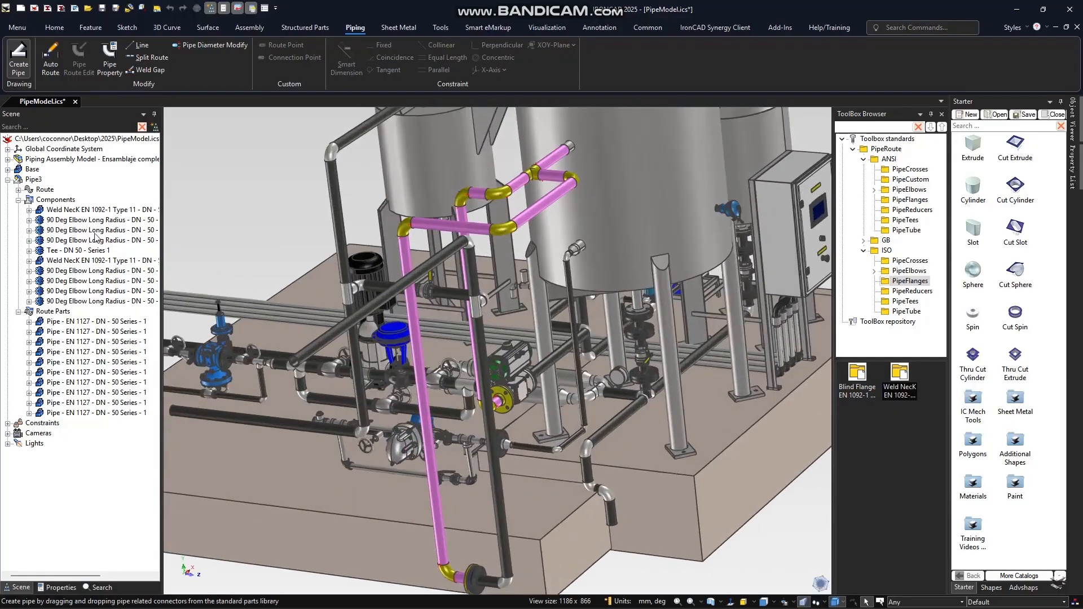
click(22, 179)
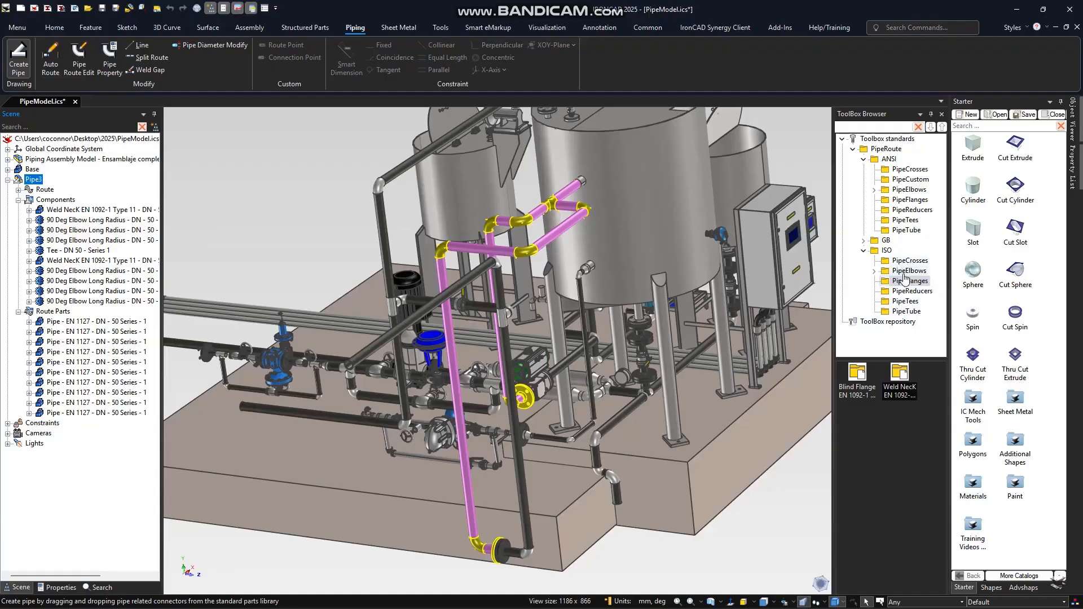
click(910, 179)
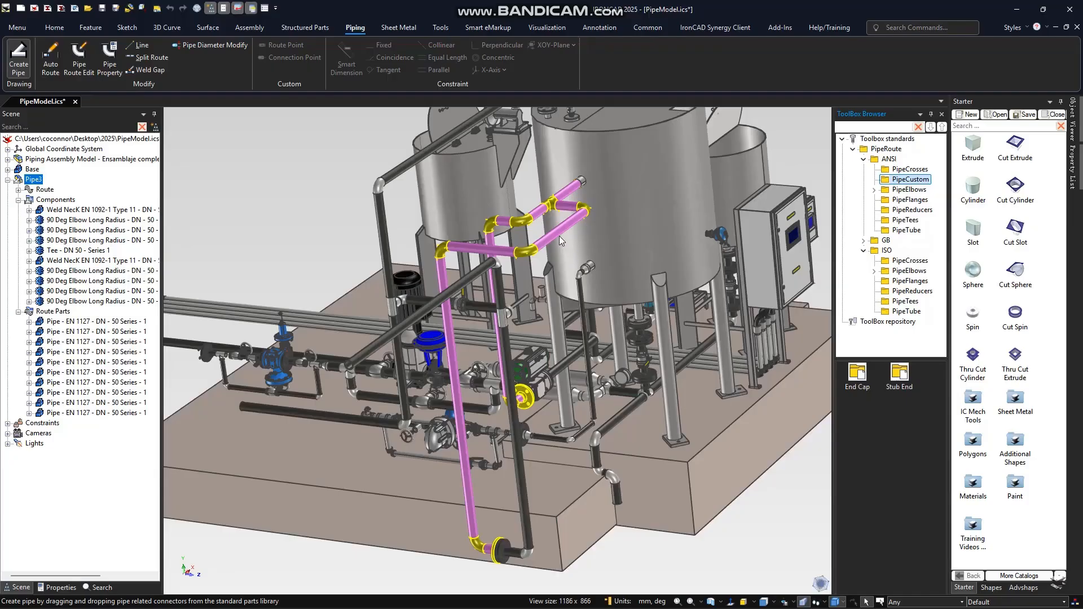
click(635, 554)
middle_drag(641, 579, 607, 582)
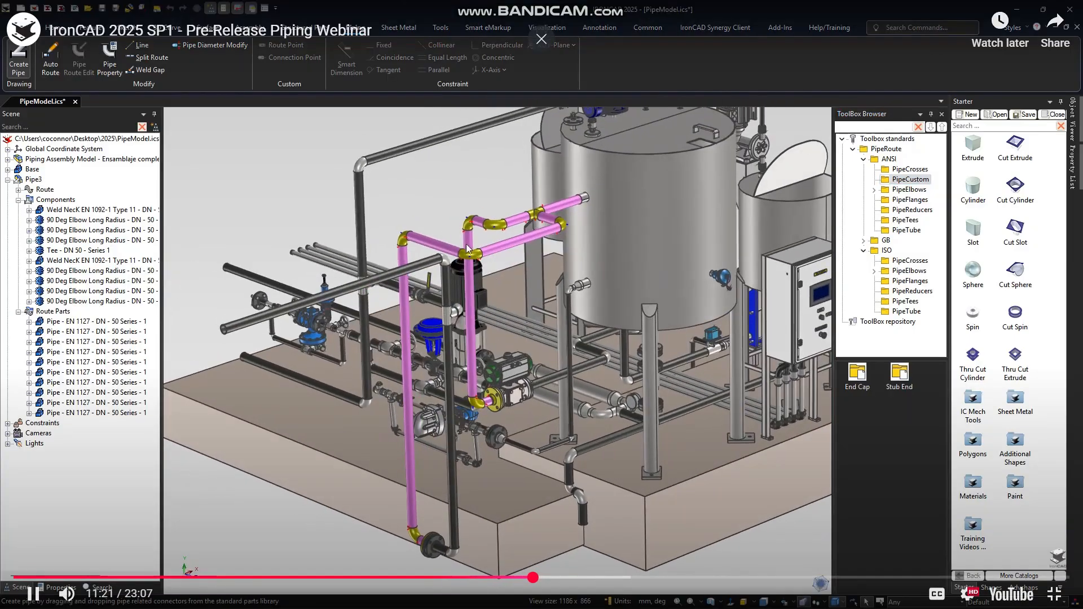